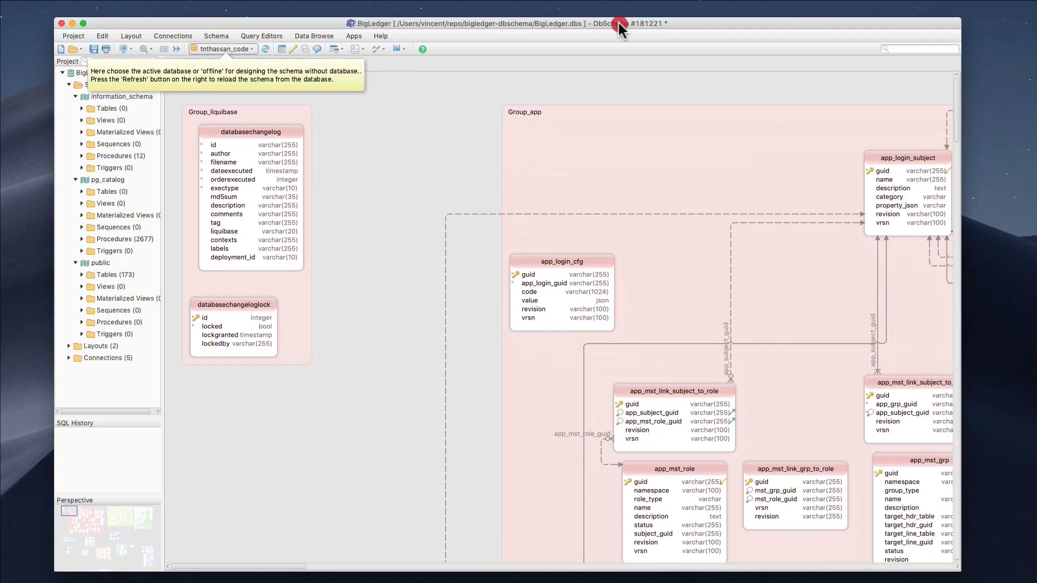
Pan the BigLedger diagram until the Group_applet tables like bl_applet_hdr are visible
left_click_drag(621, 27, 621, 23)
scroll(465, 367, "down", 15)
scroll(465, 366, "right", 5)
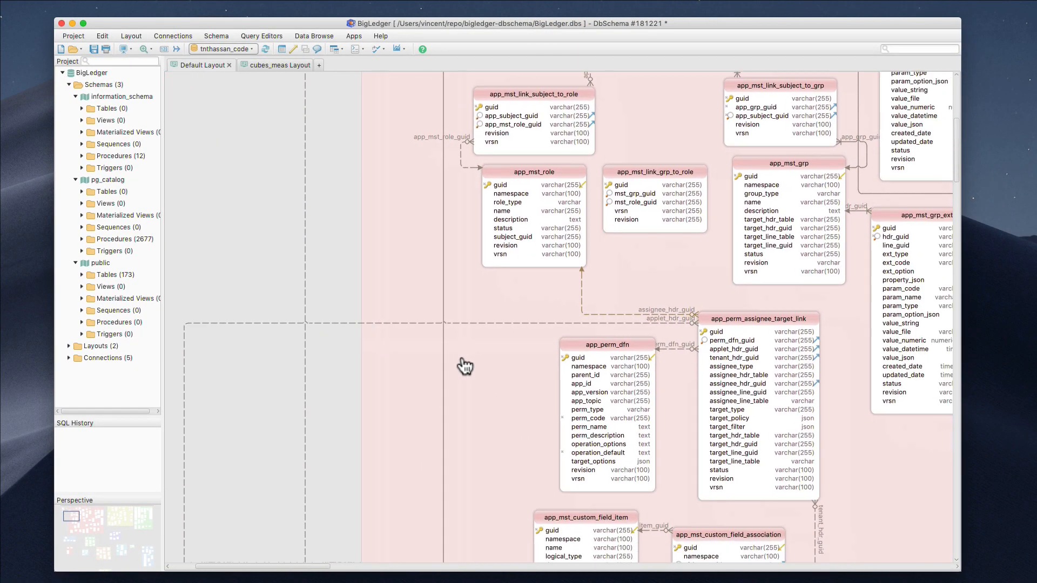
scroll(461, 357, "down", 15)
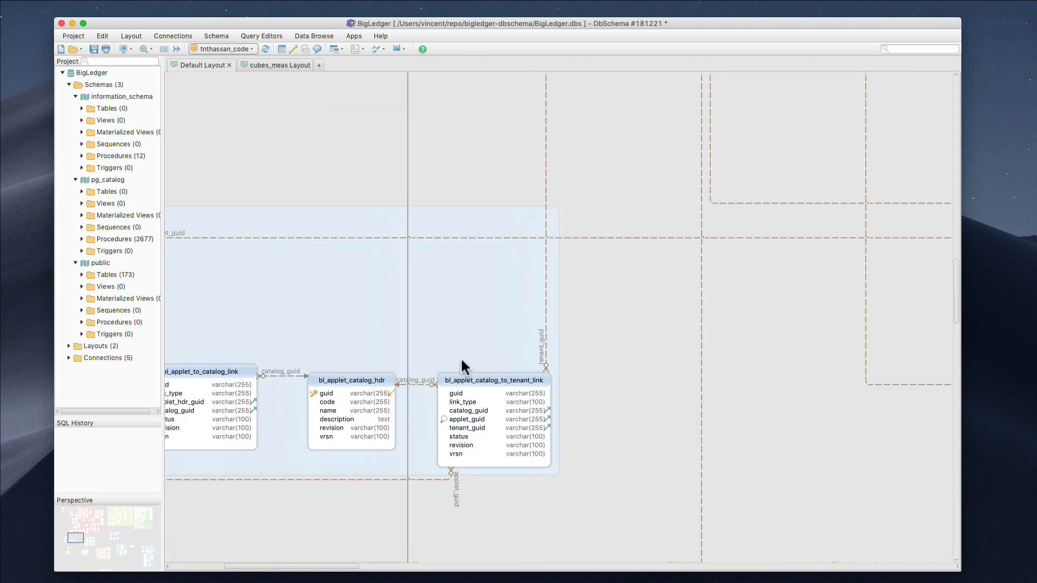
scroll(461, 358, "left", 5)
scroll(465, 360, "up", 5)
scroll(465, 360, "left", 1)
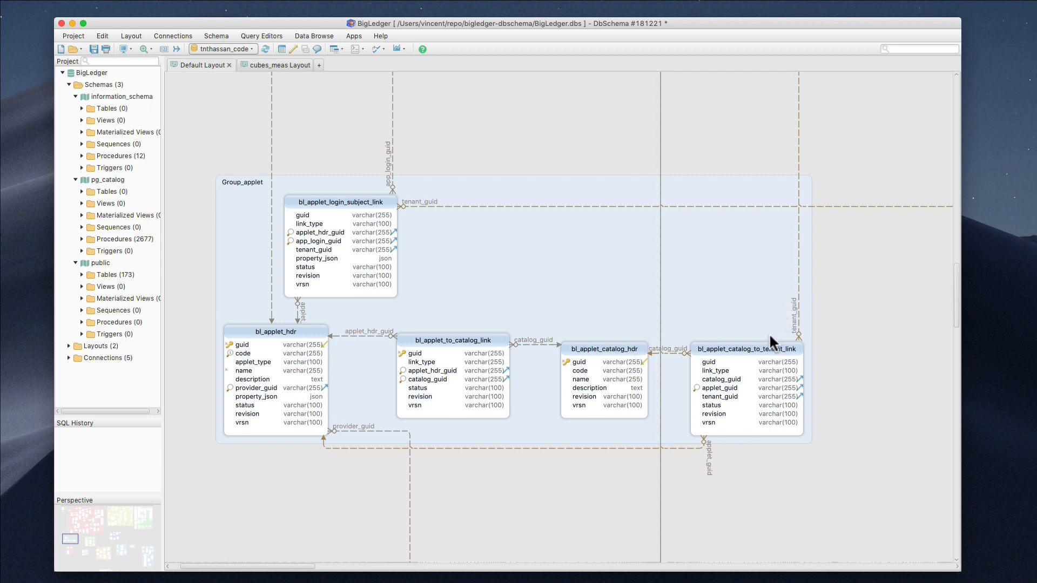
Select the bl_applet_catalog_to_tenant_link table, then open Terminal over the diagram and start typing 'cd repo'
left_click(795, 350)
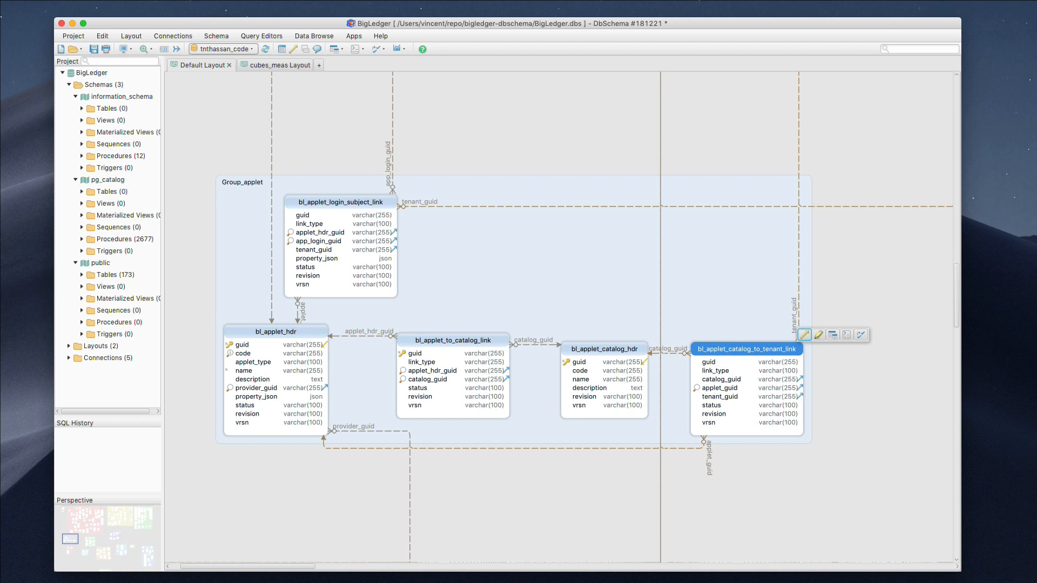
key("super+Tab")
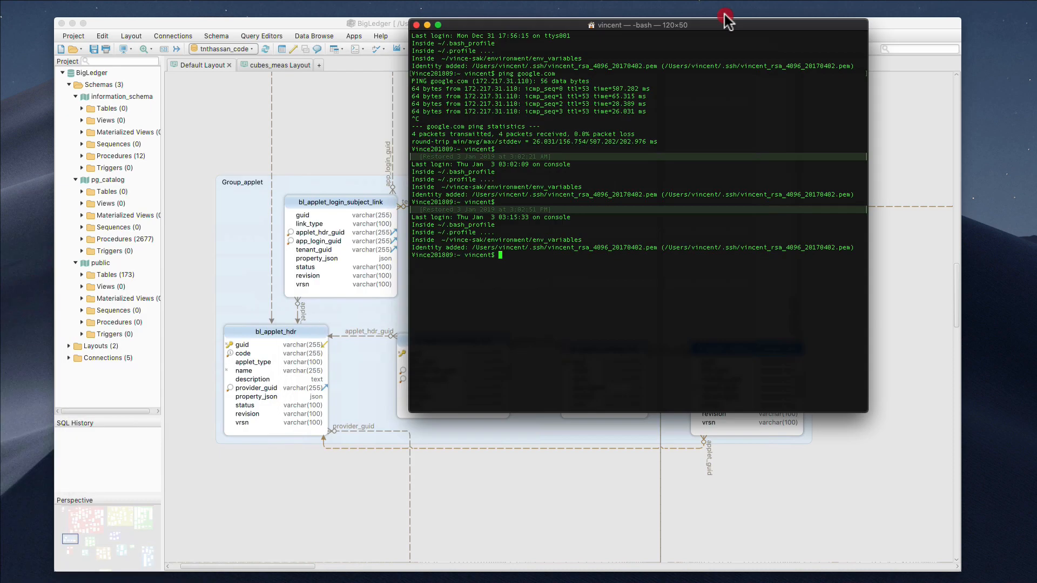
left_click_drag(729, 16, 622, 88)
type("cd ")
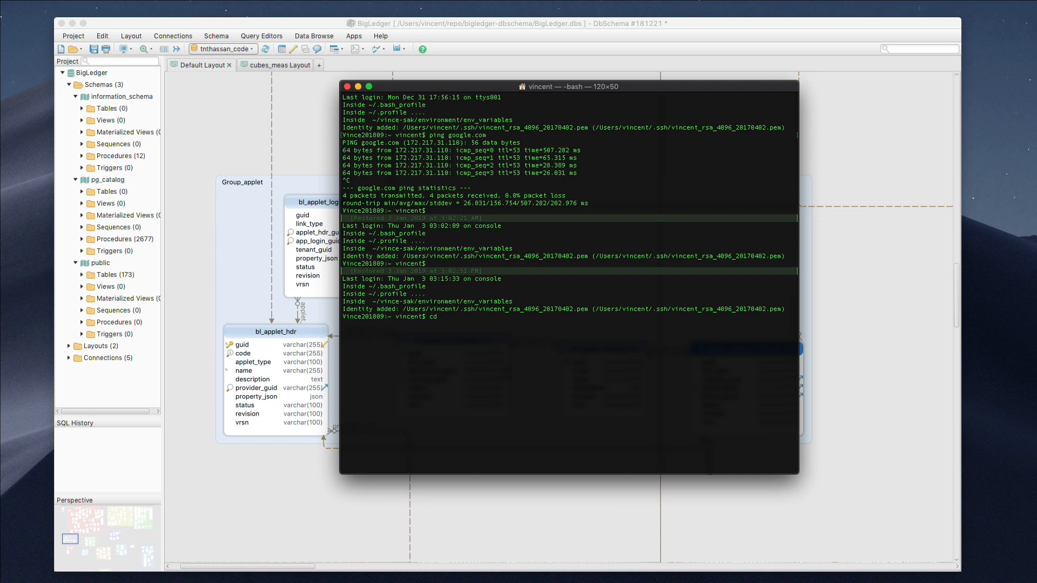
type("repo")
Enter the repo folder and list its project folders
key("Tab")
key("Return")
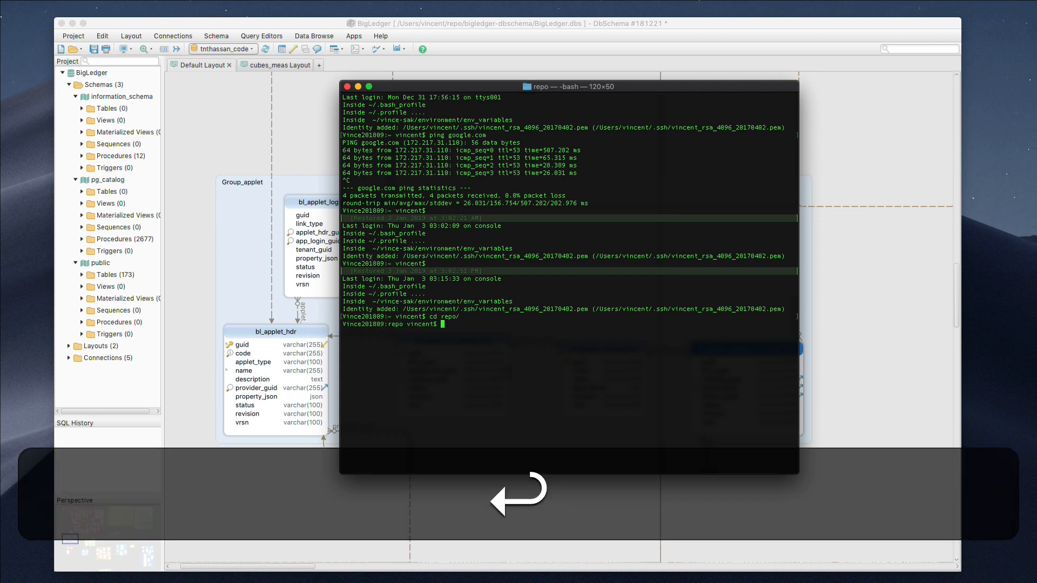
type("ls")
key("Return")
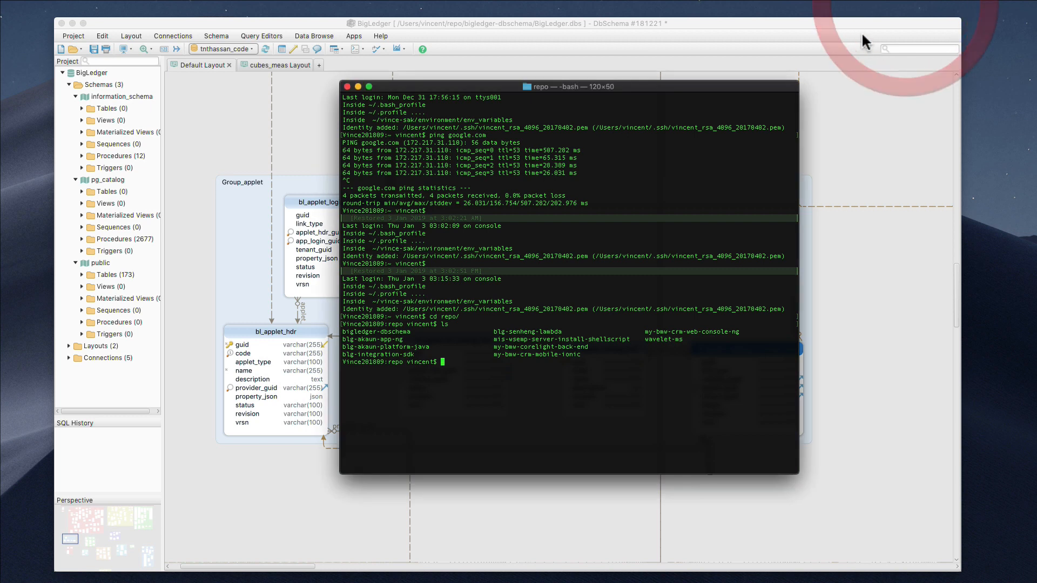
Move into bigledger-dbschema, list its files, and run git pull
left_click(609, 374)
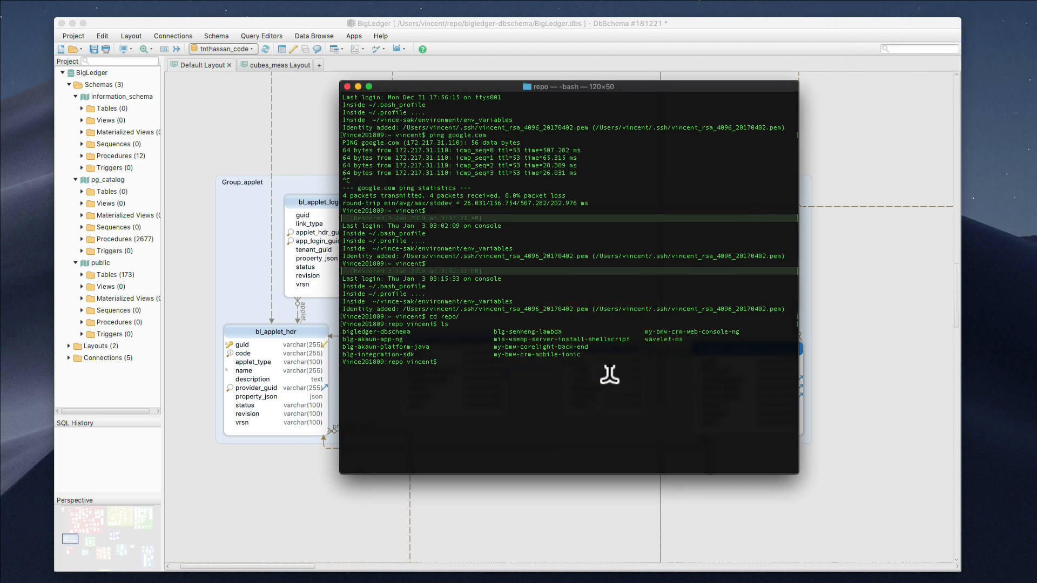
type("cd bi")
key("Tab")
key("Return")
type("ls")
key("Return")
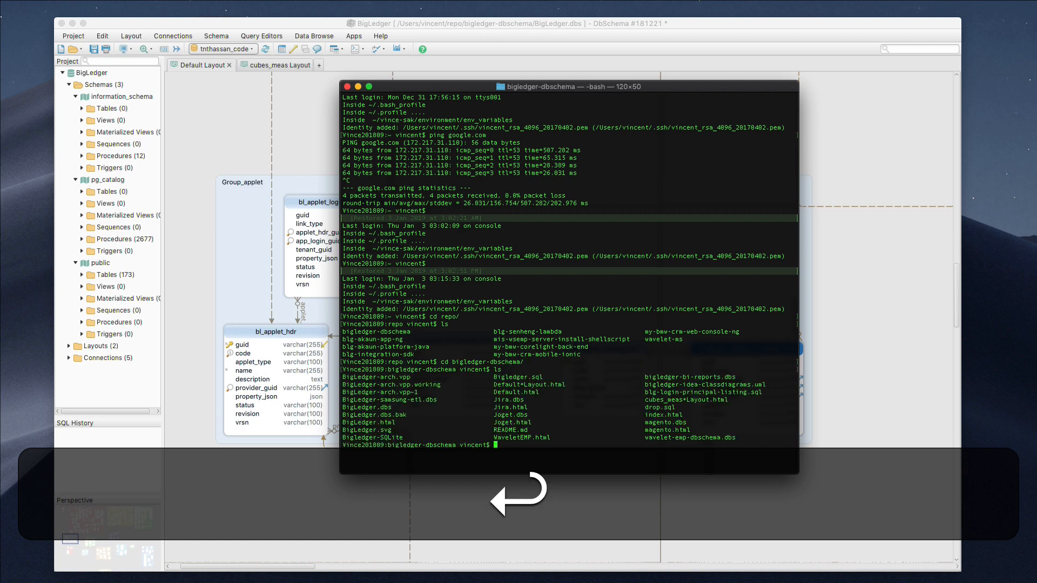
type("git pu")
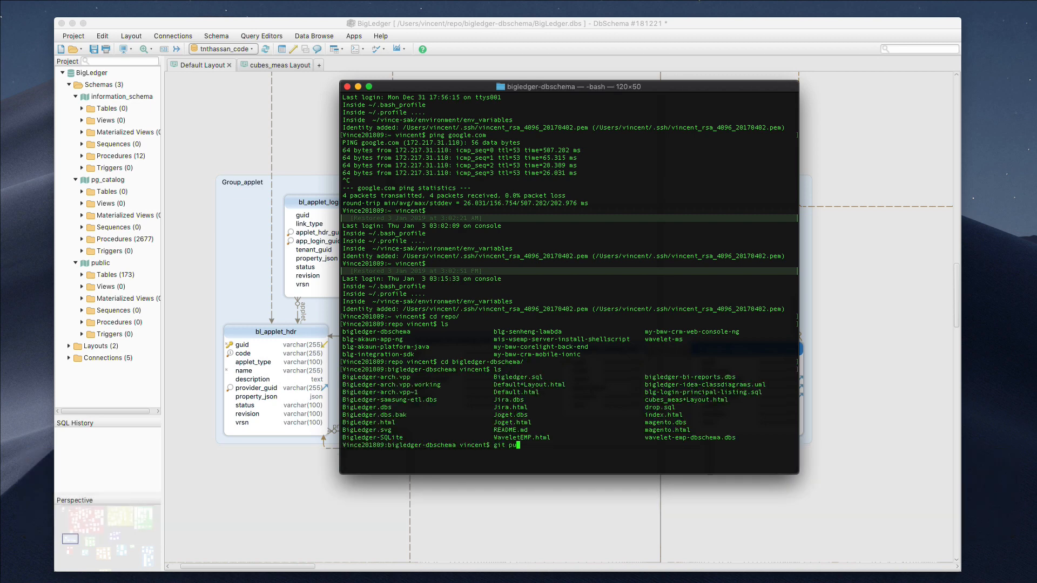
type("ll")
key("Return")
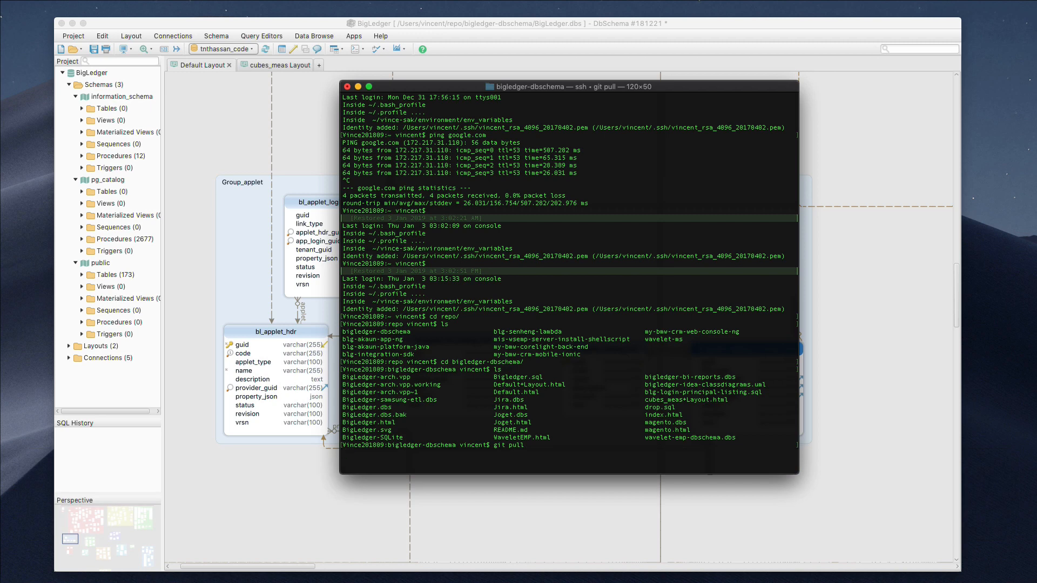
Close the DbSchema BigLedger project window without saving changes
left_click(238, 28)
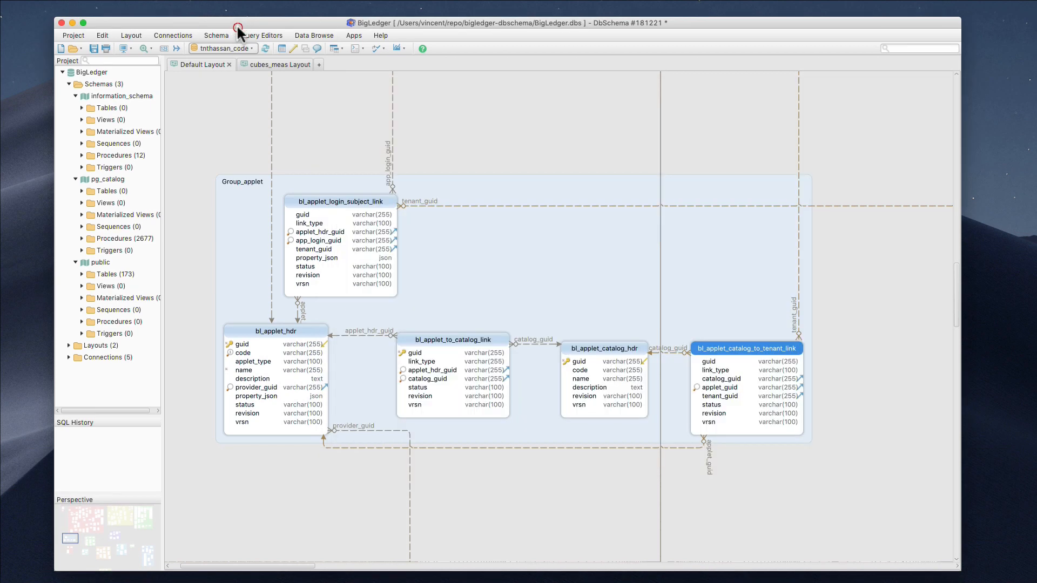
left_click(61, 22)
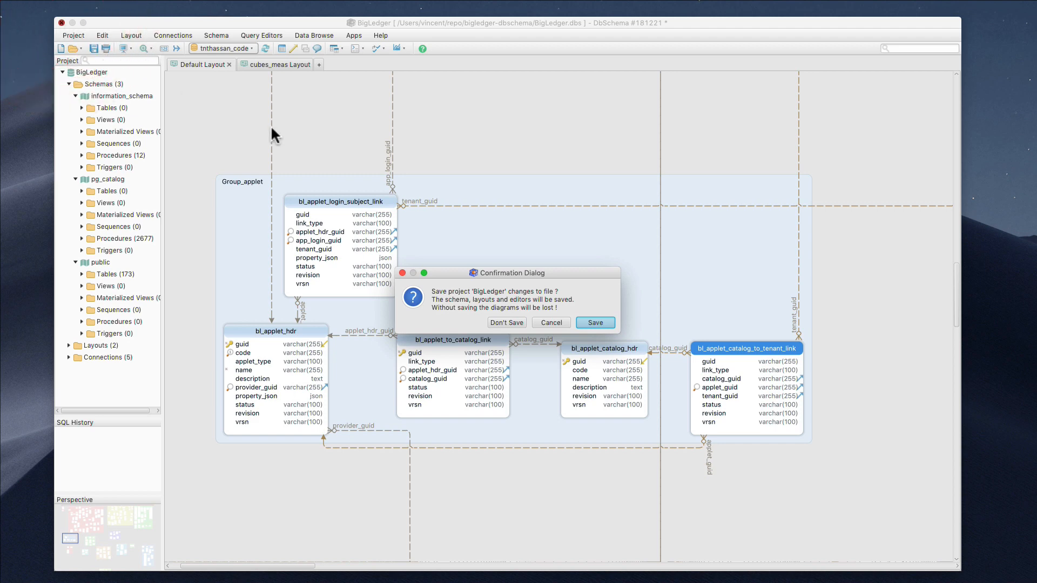
left_click(513, 323)
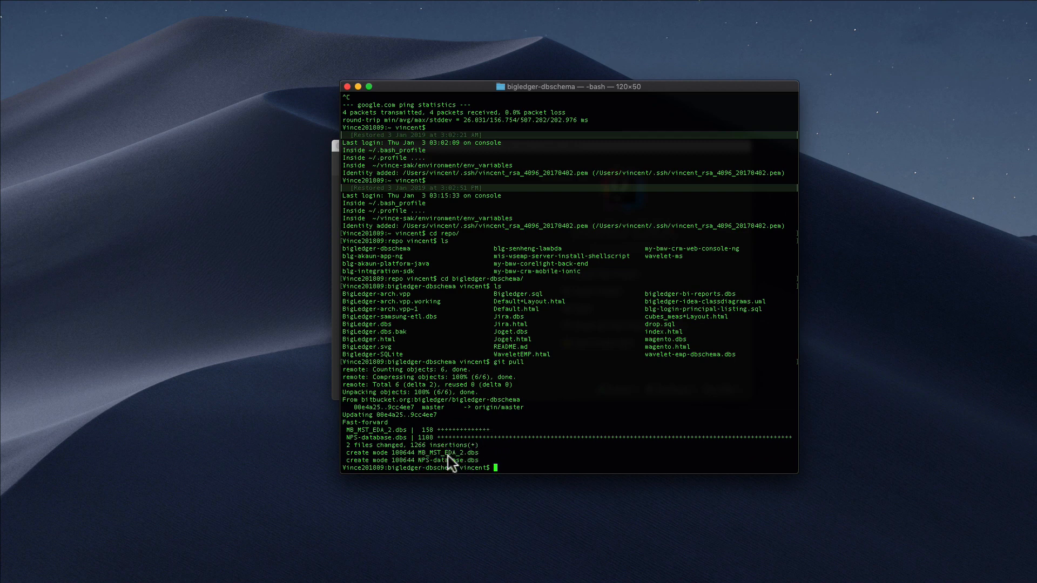
List the pulled folder's files in Terminal with ls and ls -l
left_click(542, 449)
type("ls")
key("Return")
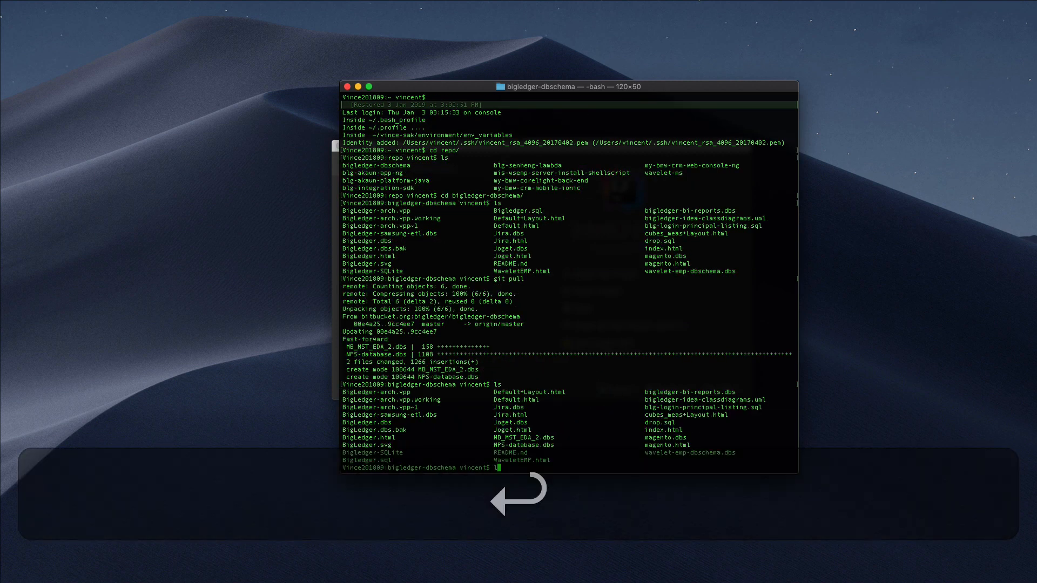
type("ls -l")
key("Return")
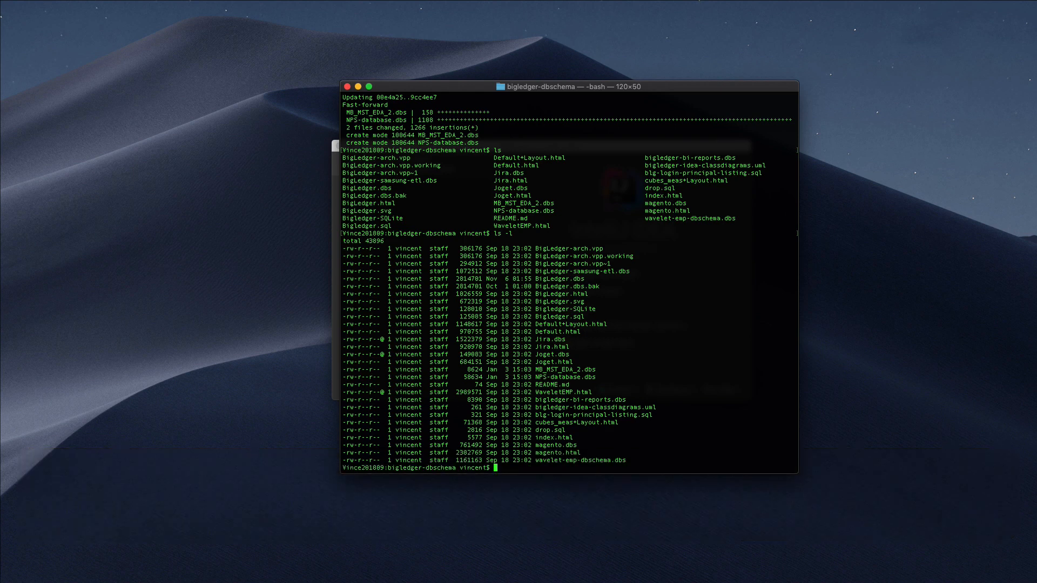
left_click(616, 570)
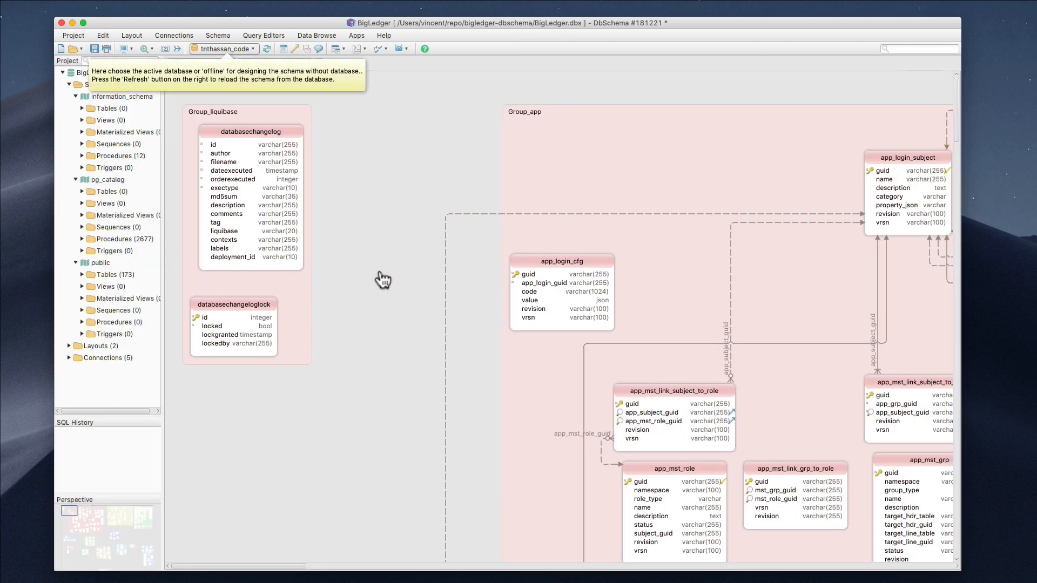
Dismiss the connection tooltip, scroll back to the Group_applet tables, and open the Connections menu
left_click(394, 287)
scroll(395, 286, "down", 15)
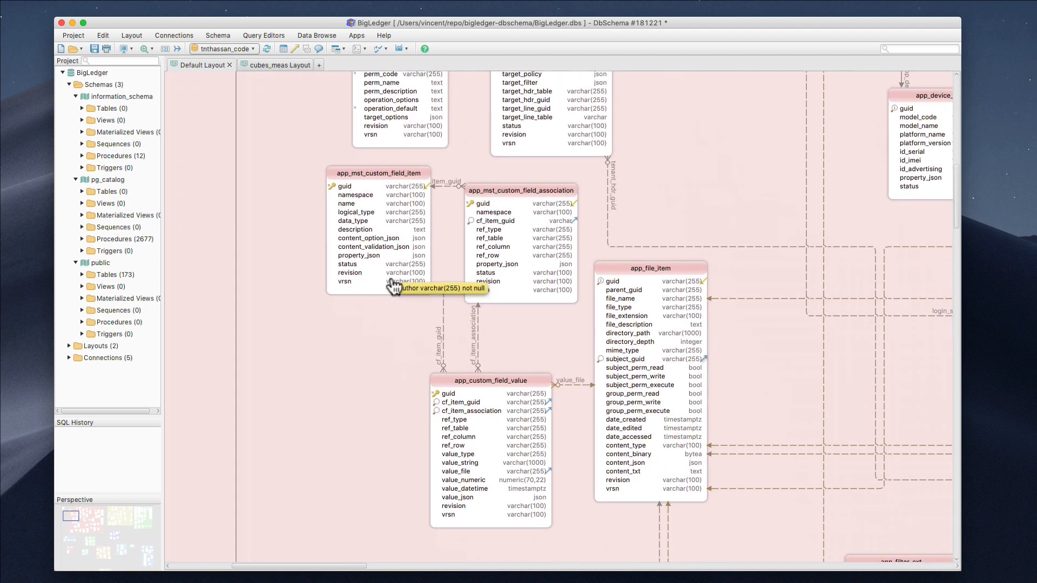
scroll(395, 286, "down", 10)
scroll(394, 286, "up", 15)
scroll(394, 286, "left", 7)
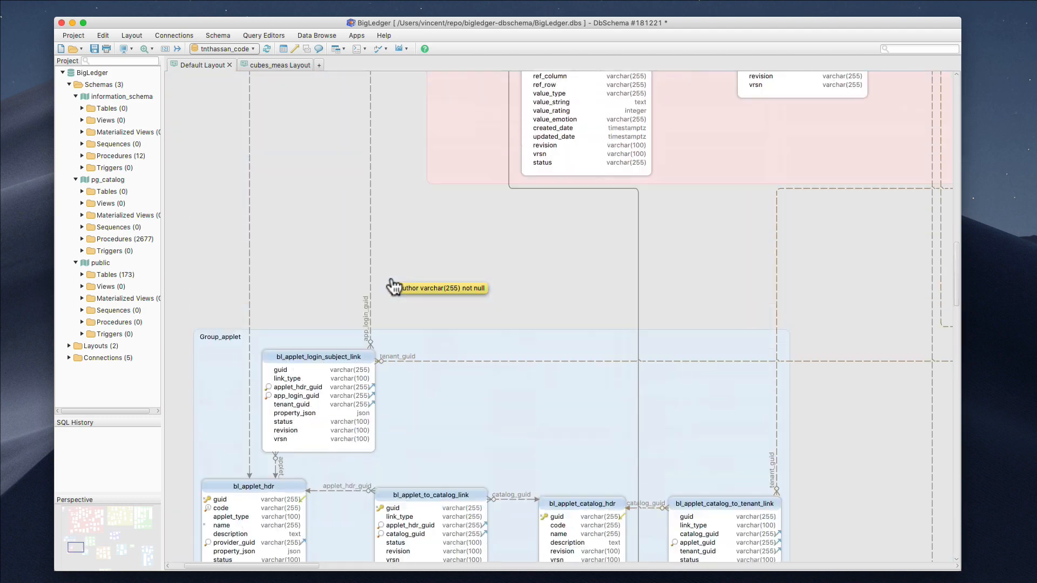
scroll(394, 286, "down", 1)
scroll(393, 286, "down", 5)
scroll(393, 286, "left", 1)
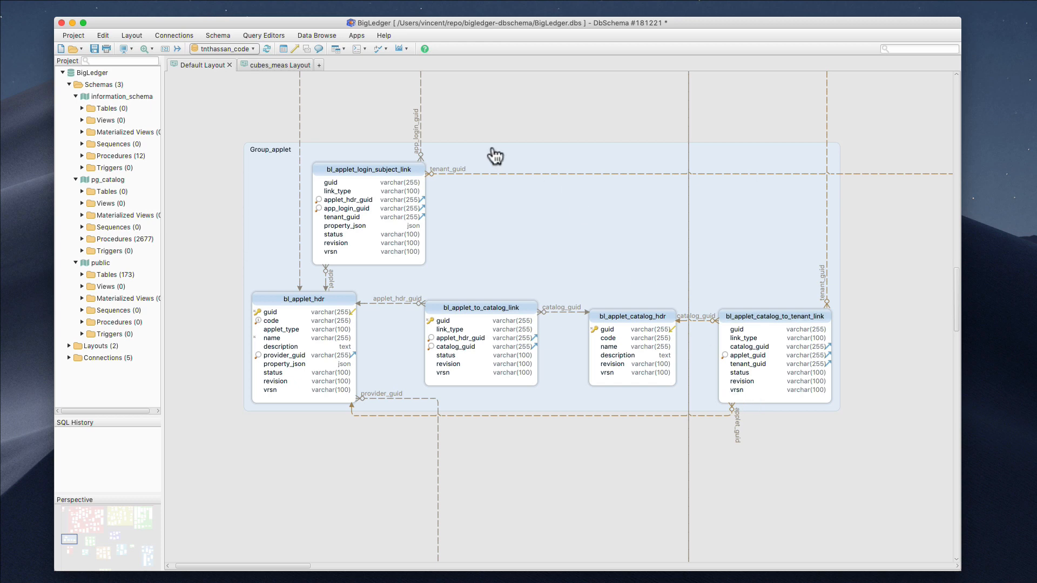
left_click(227, 34)
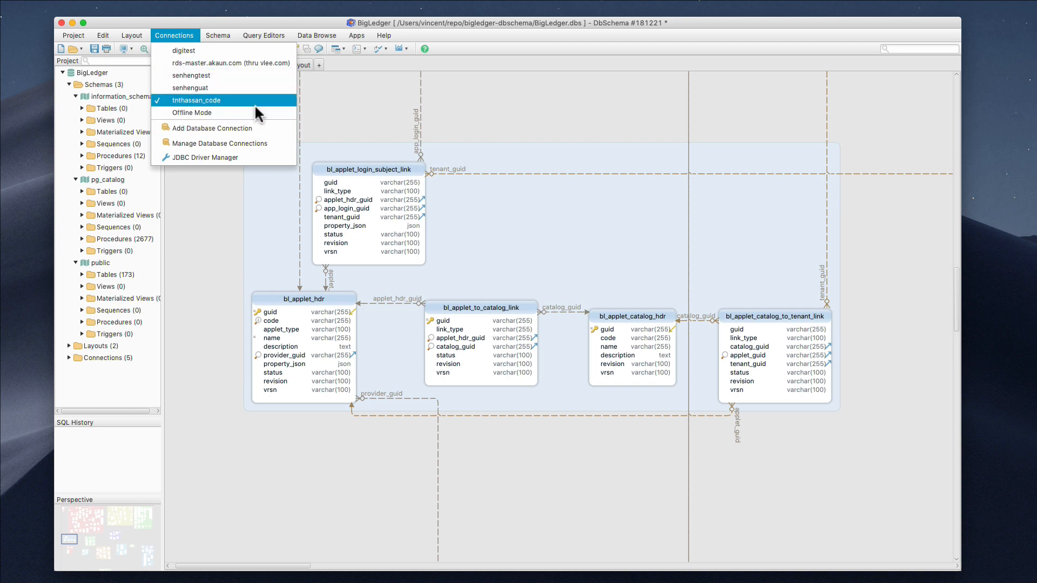
View Manage Database Connections and cancel unchanged, then place a new Chrome window over the diagram
left_click(260, 144)
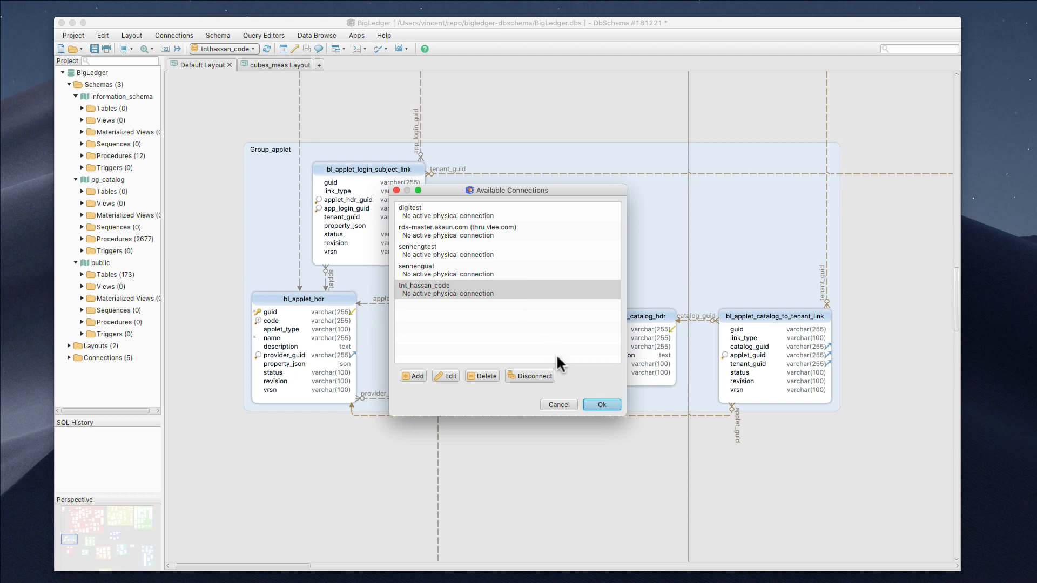
left_click(559, 405)
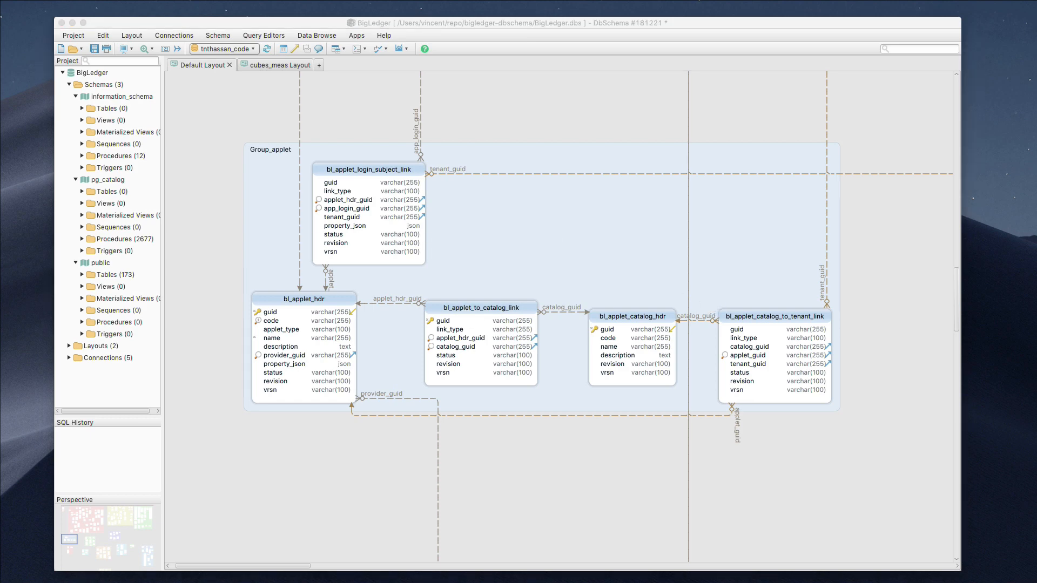
left_click_drag(193, 0, 296, 176)
Resize the Chrome window, search 'google draw', and open the Google Drawings result
left_click_drag(696, 165, 811, 54)
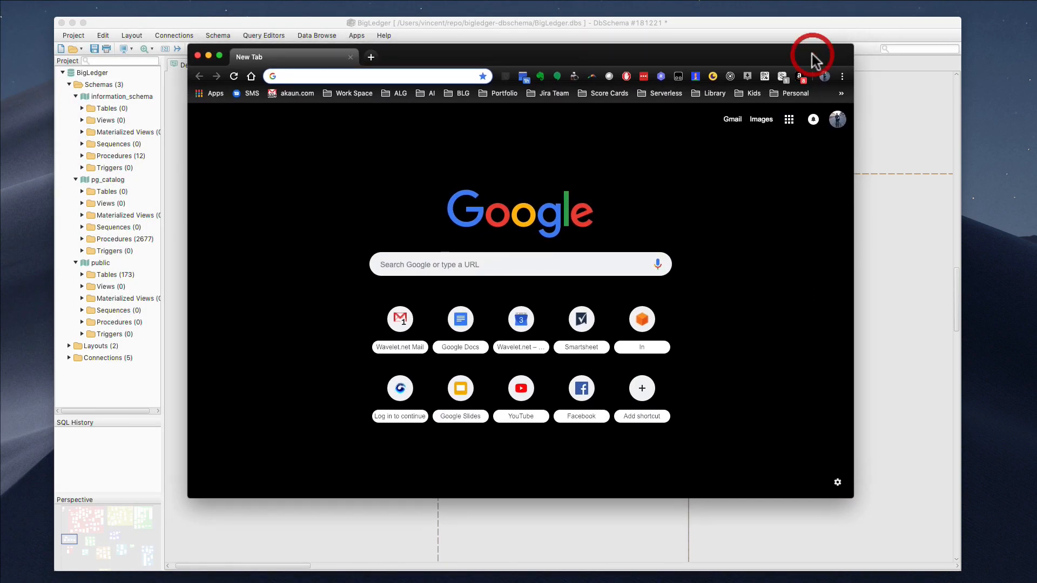
type("draw")
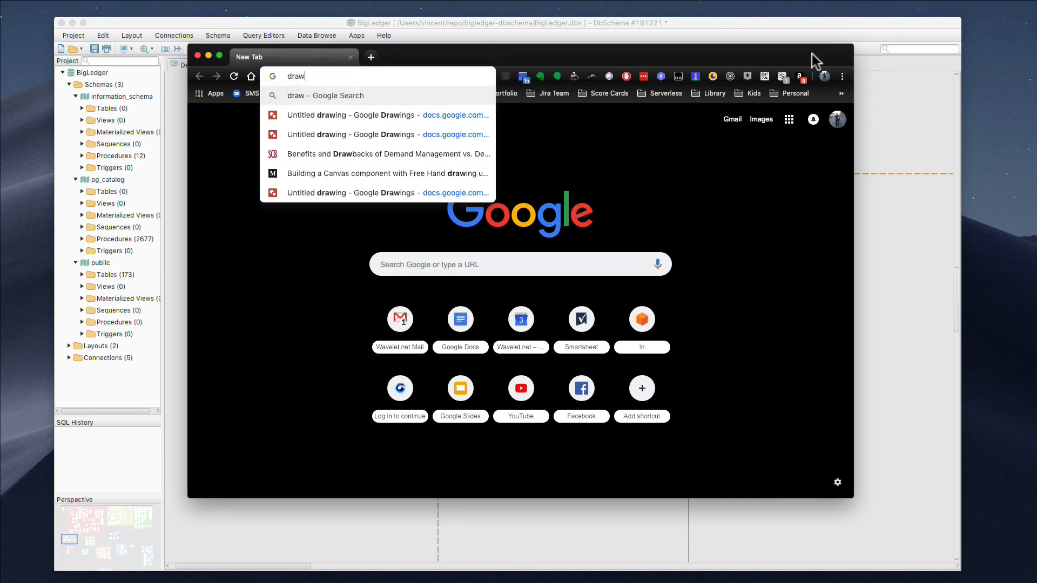
key("BackSpace")
key("BackSpace")
key("BackSpace")
key("BackSpace")
type("google")
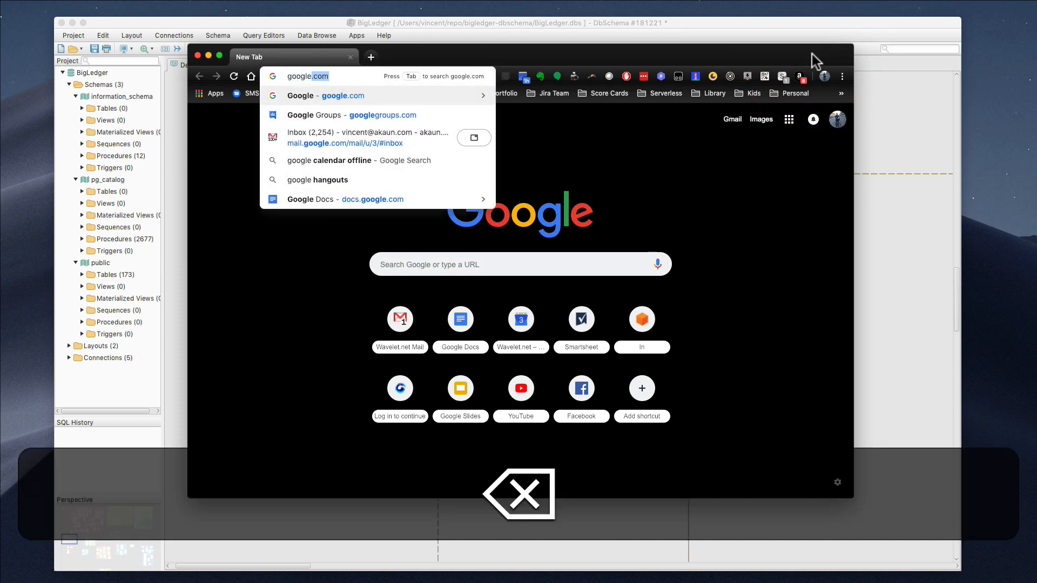
type(" draw")
key("Return")
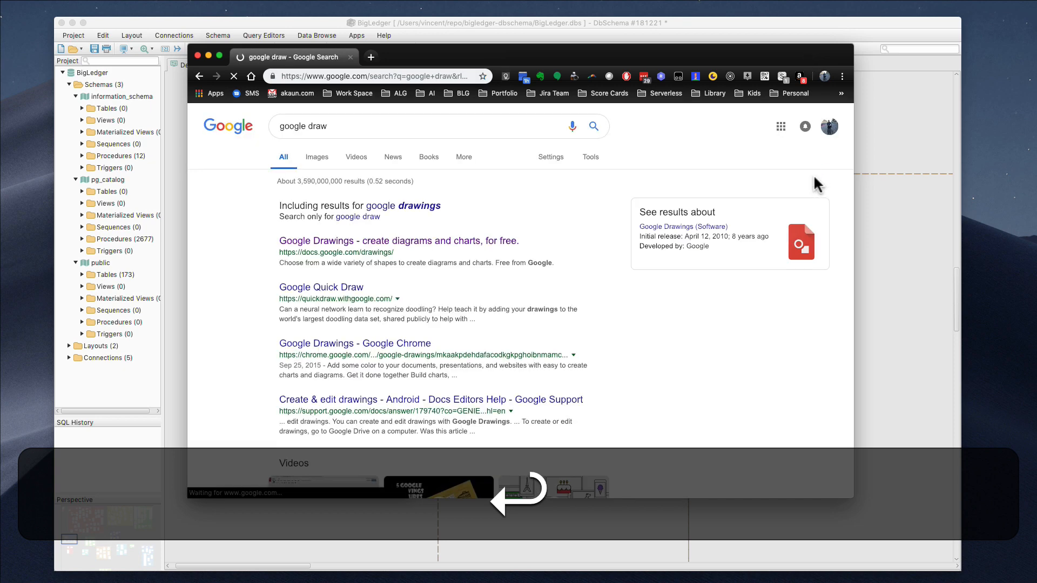
left_click(473, 247)
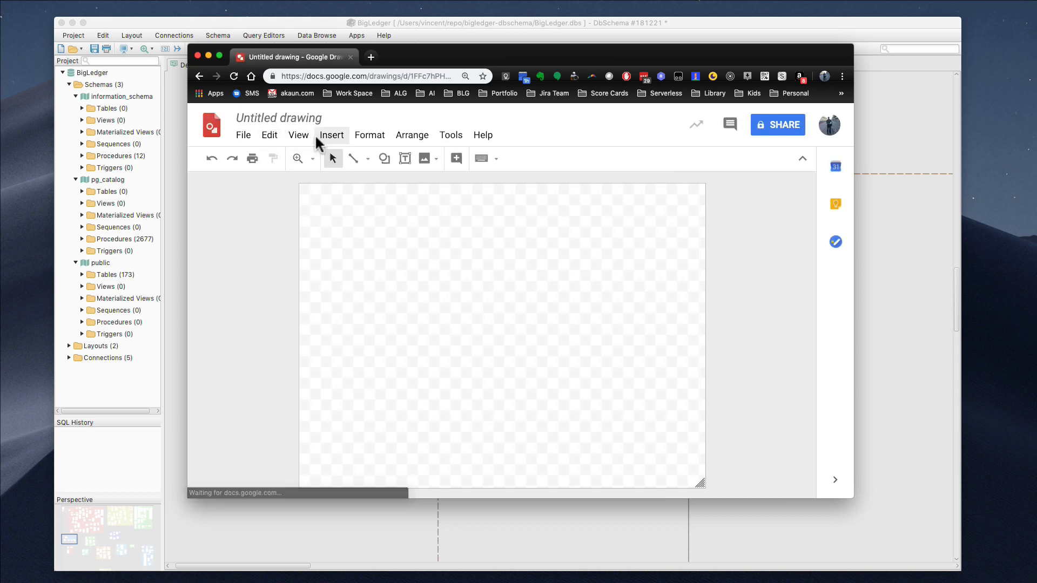
Draw a rounded rectangle near the canvas top-left labelled 'DbSchema'
left_click(384, 159)
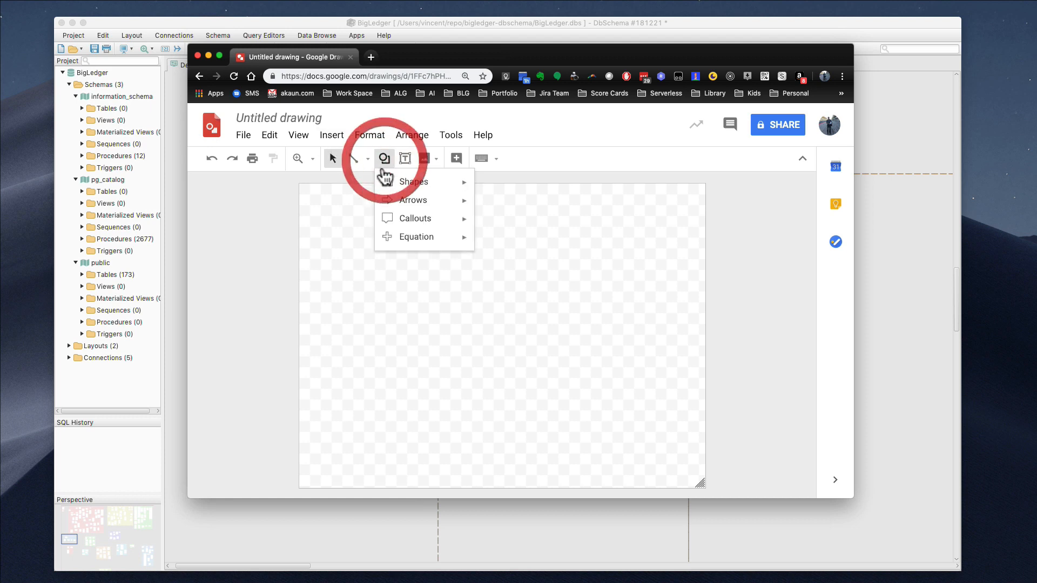
mouse_move(435, 185)
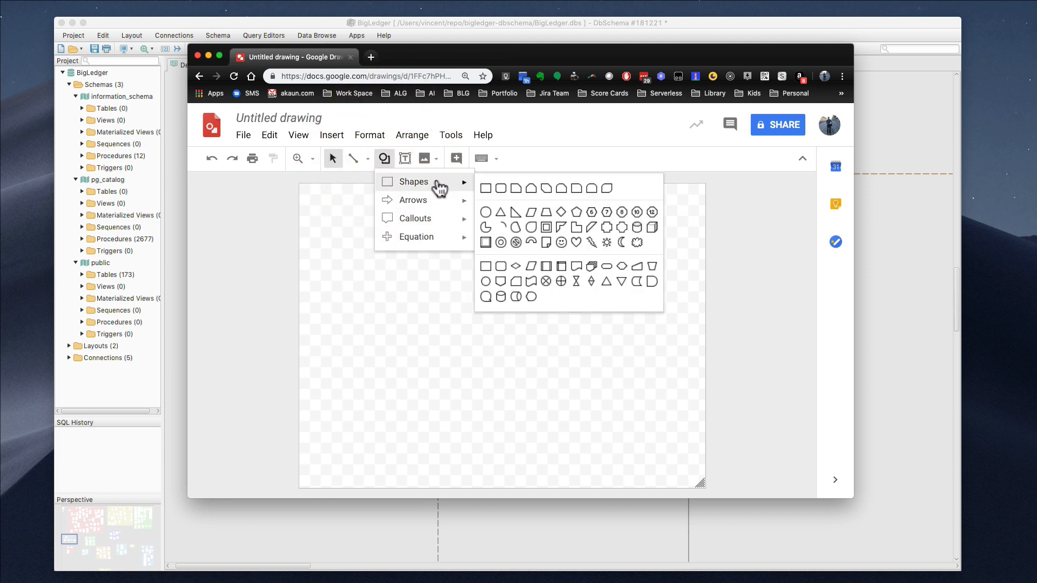
left_click(501, 189)
left_click_drag(360, 229, 428, 280)
left_click(396, 257)
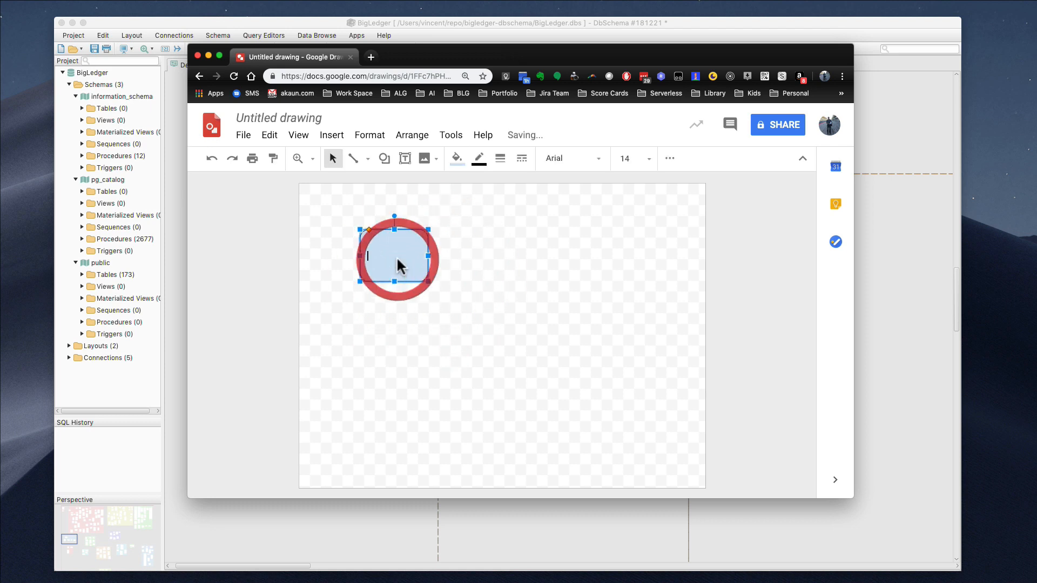
type("DbS")
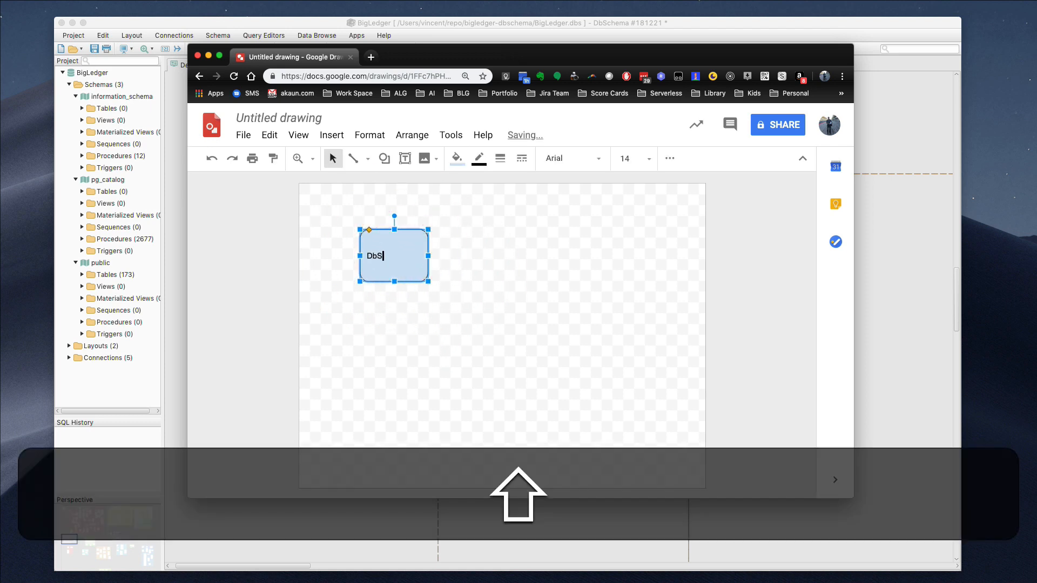
type("chema")
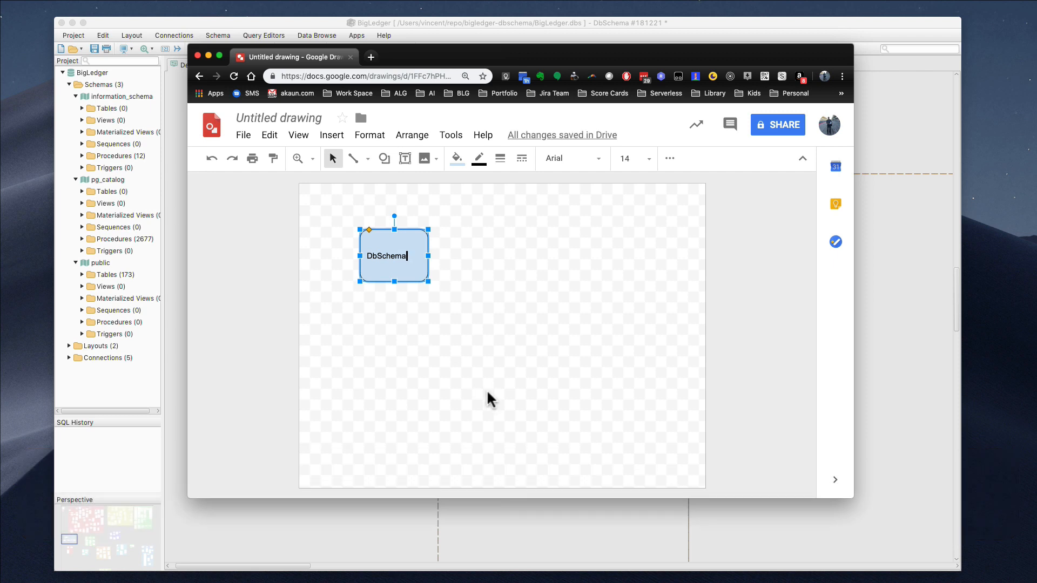
left_click(494, 381)
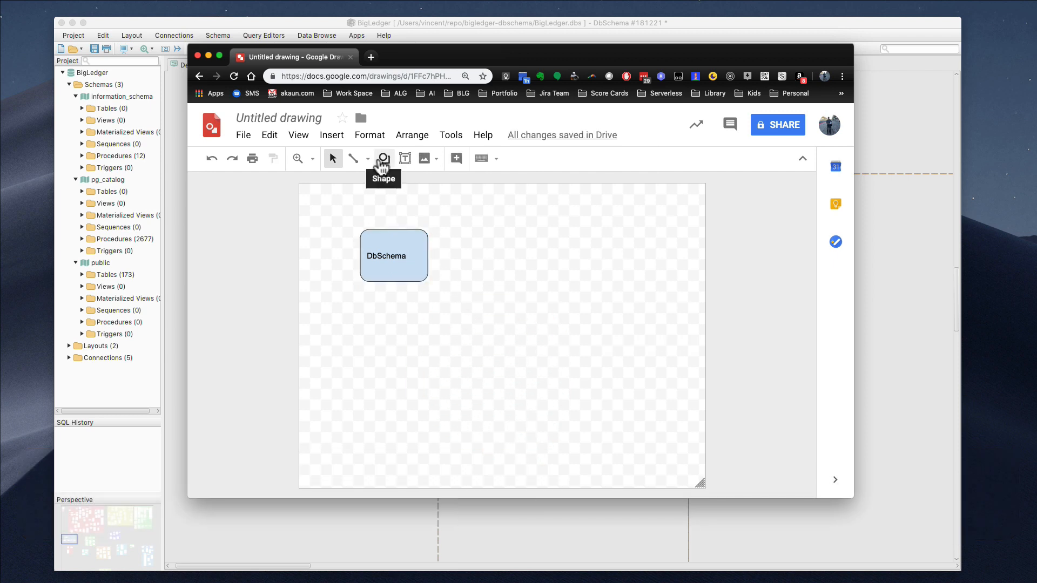
Draw a second rounded rectangle below and right, labelled 'Liquibase - Java code'
left_click(382, 160)
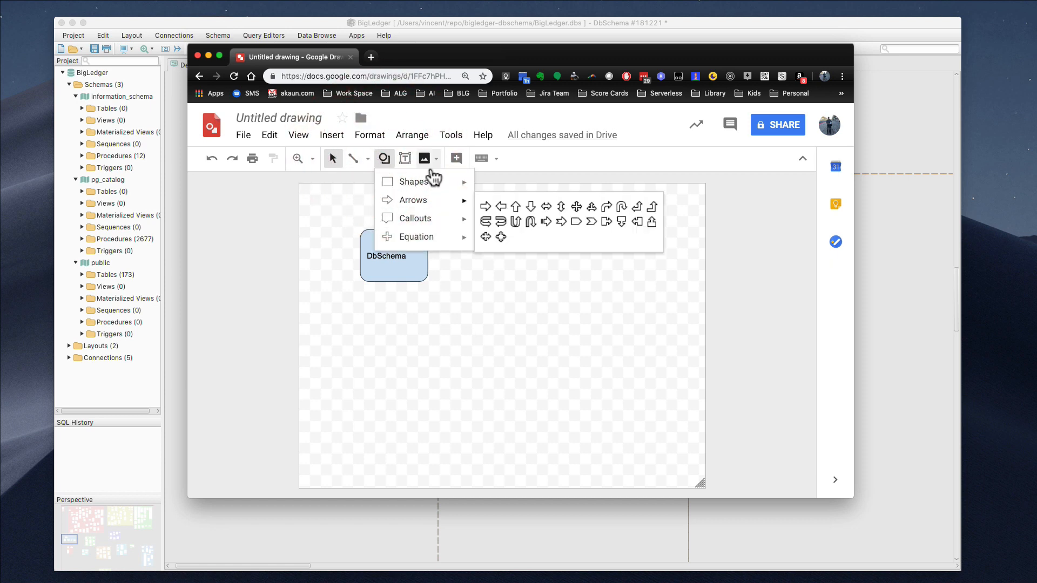
mouse_move(439, 183)
left_click(500, 189)
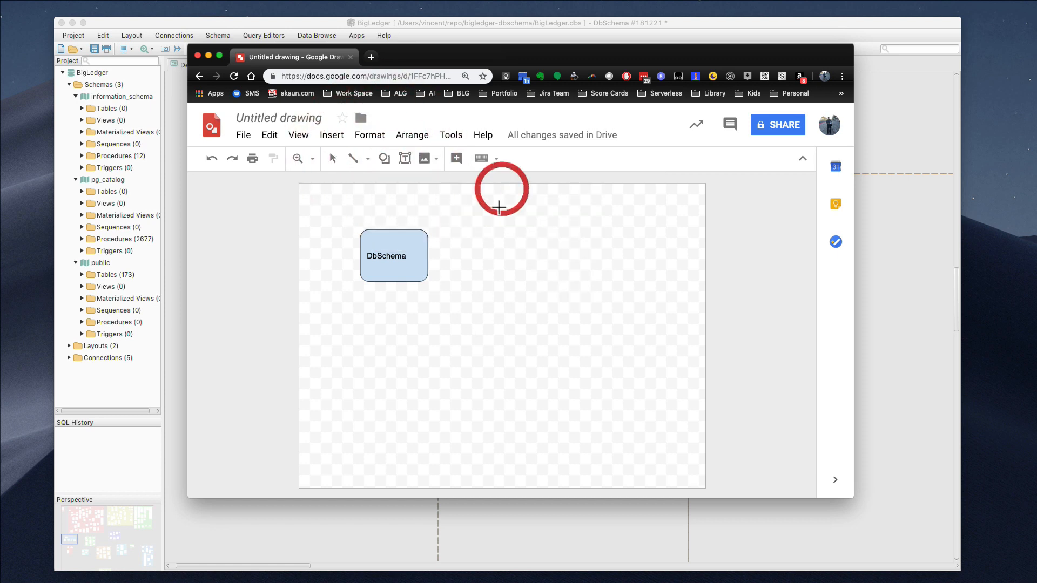
left_click_drag(441, 326, 518, 382)
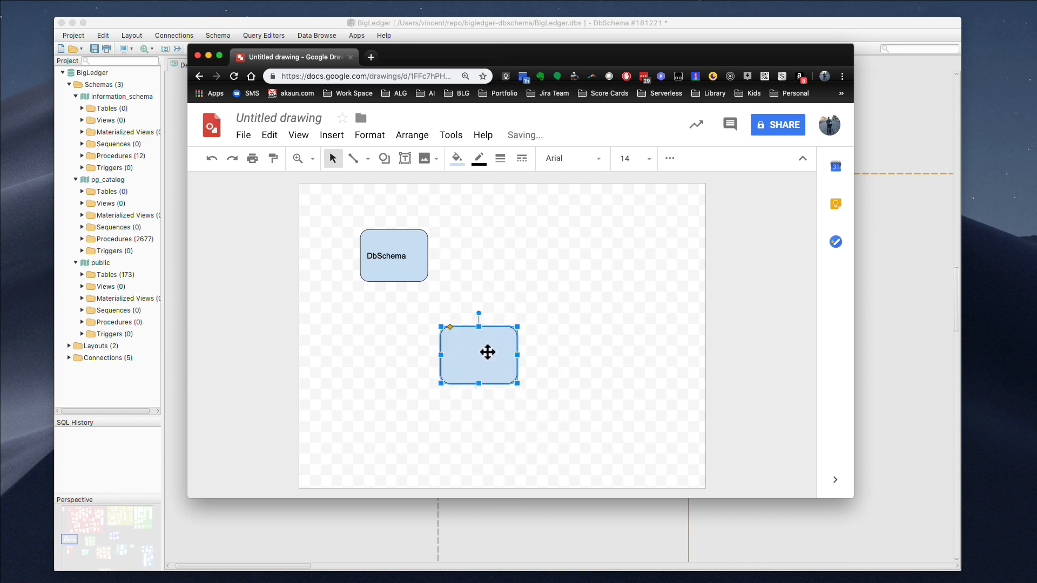
left_click(486, 351)
type("Li")
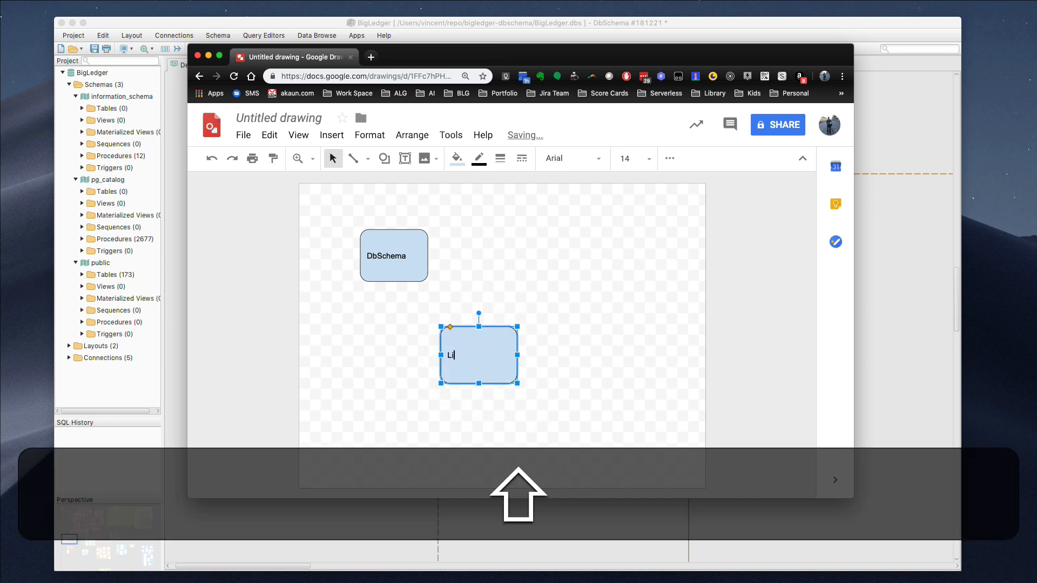
type("quibase")
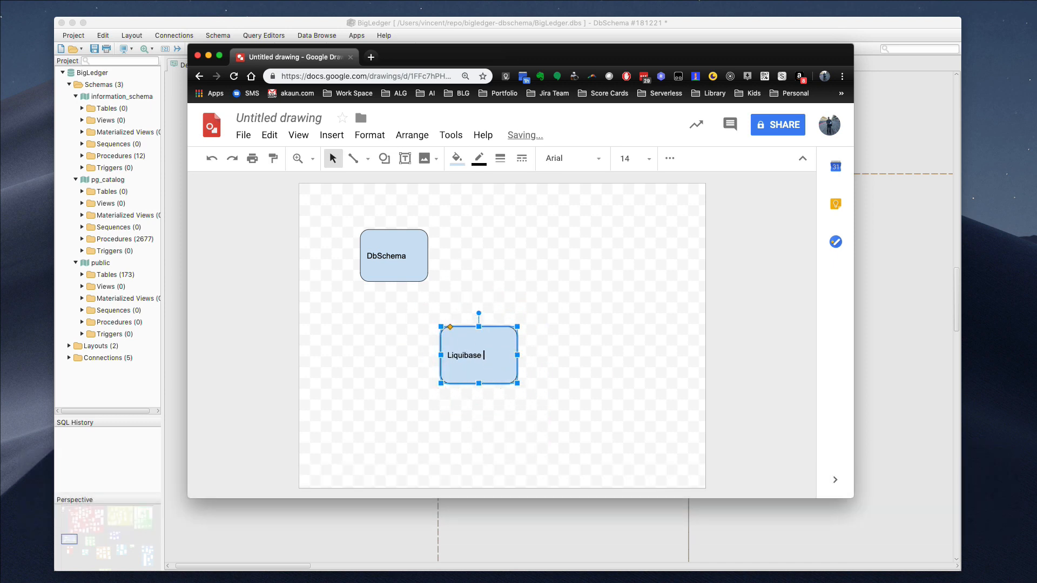
type(" - Java codes")
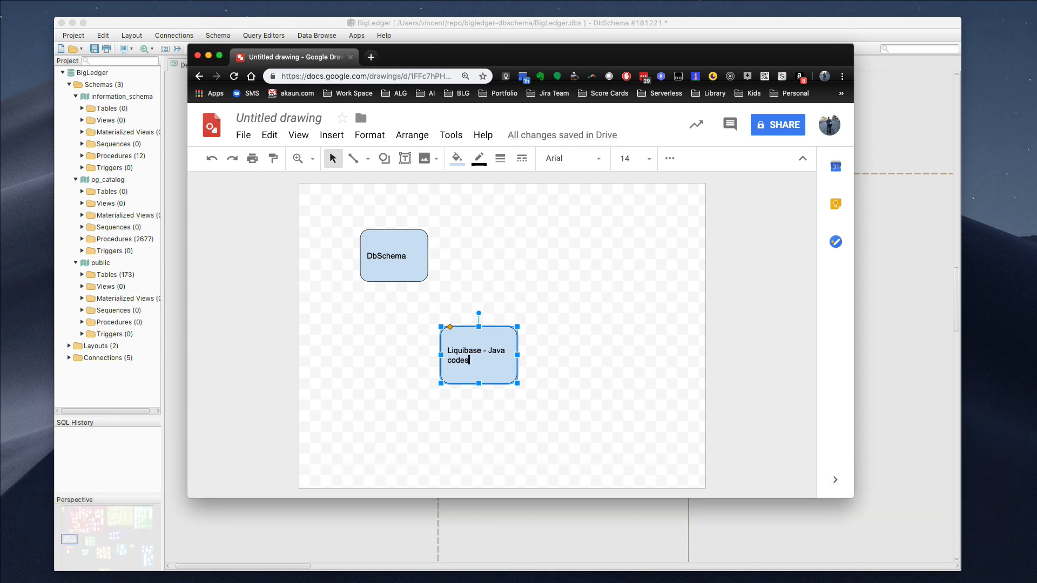
Bring the DbSchema window back to the front, then cycle applications with Cmd+Tab
left_click(514, 524)
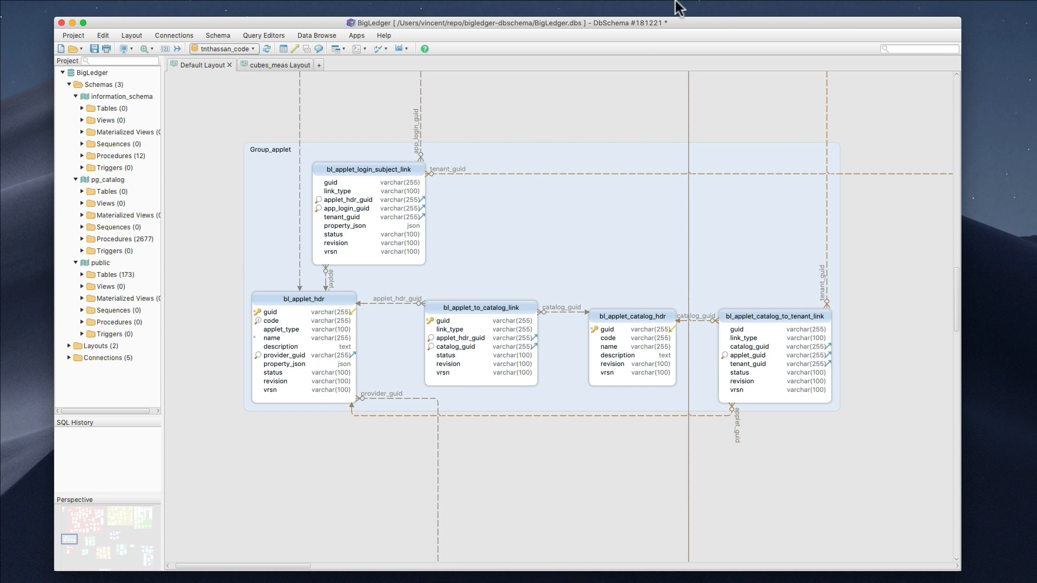
left_click(625, 86)
key("super+Tab")
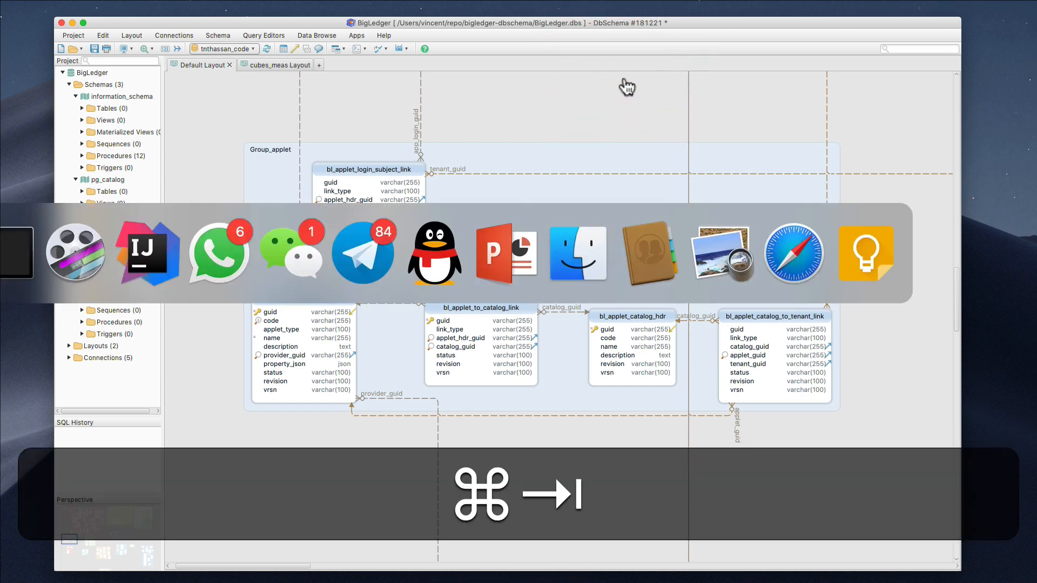
key("super+Tab")
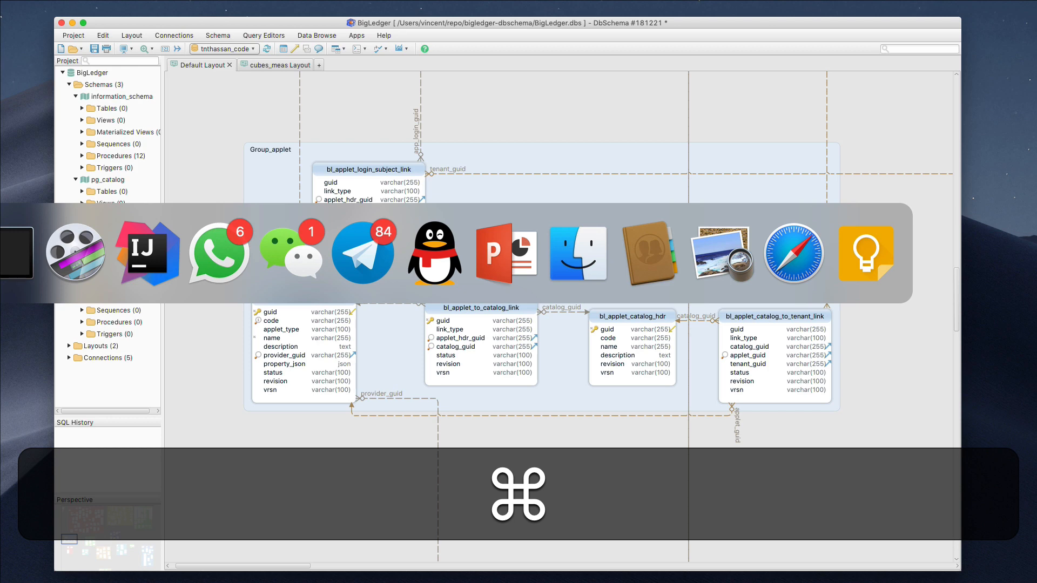
Open the recent blg-akaun-platform-java project in IntelliJ IDEA and fit its window on screen
left_click(134, 264)
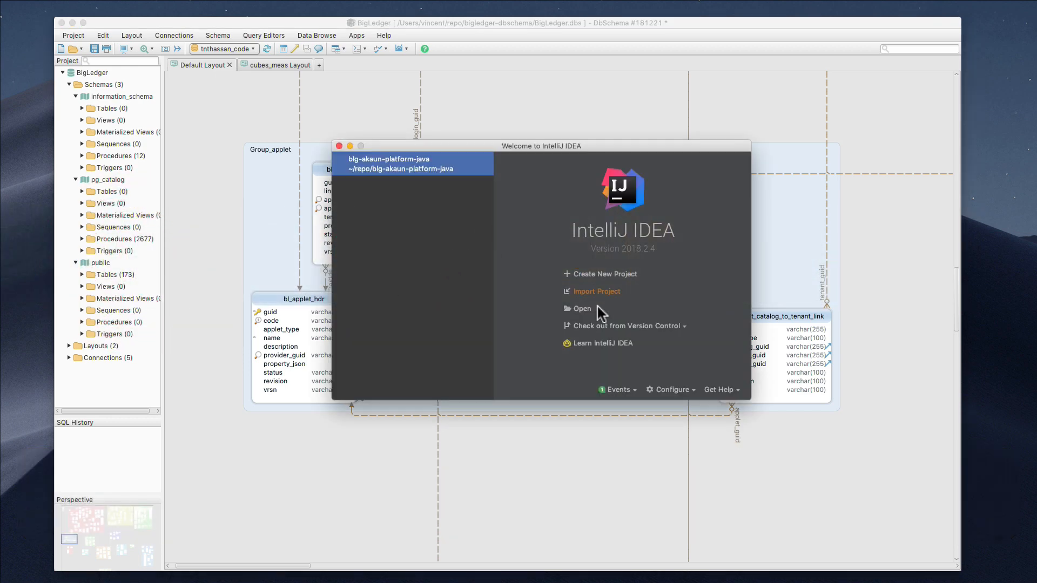
left_click(461, 165)
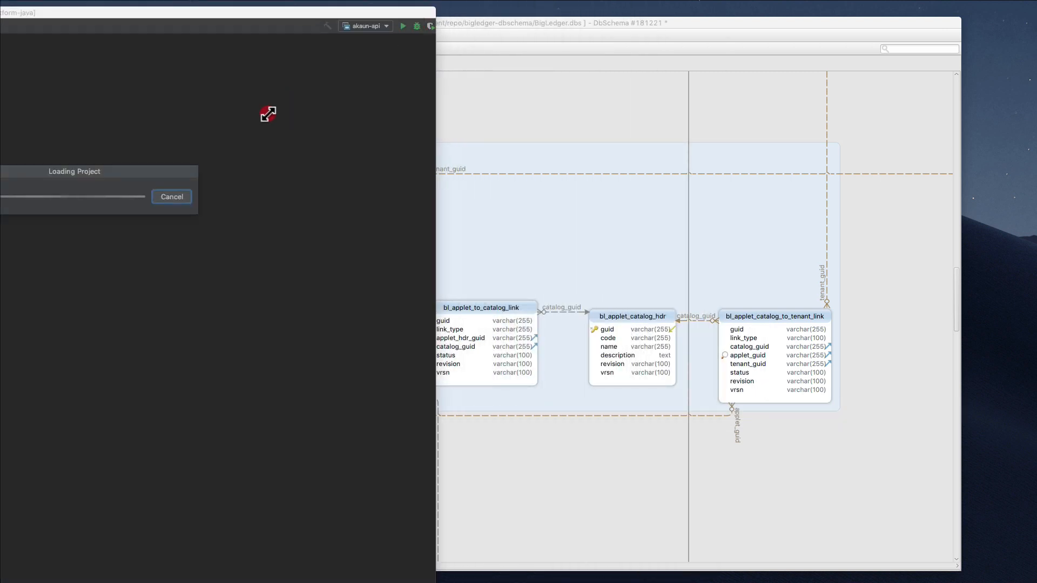
left_click_drag(89, 135, 702, 30)
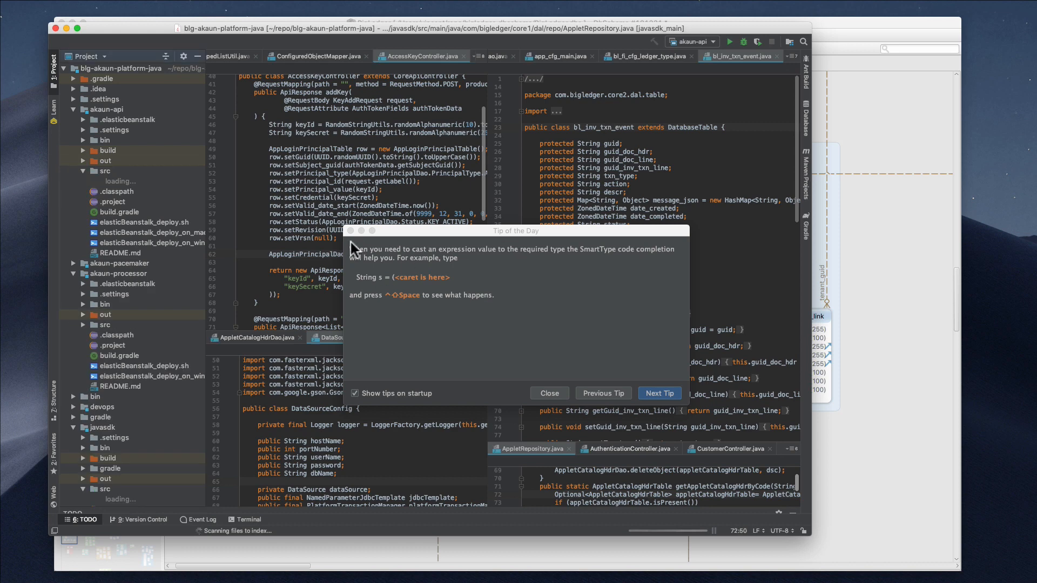
Dismiss Tip of the Day and open Search Everywhere with a double Shift
left_click(549, 394)
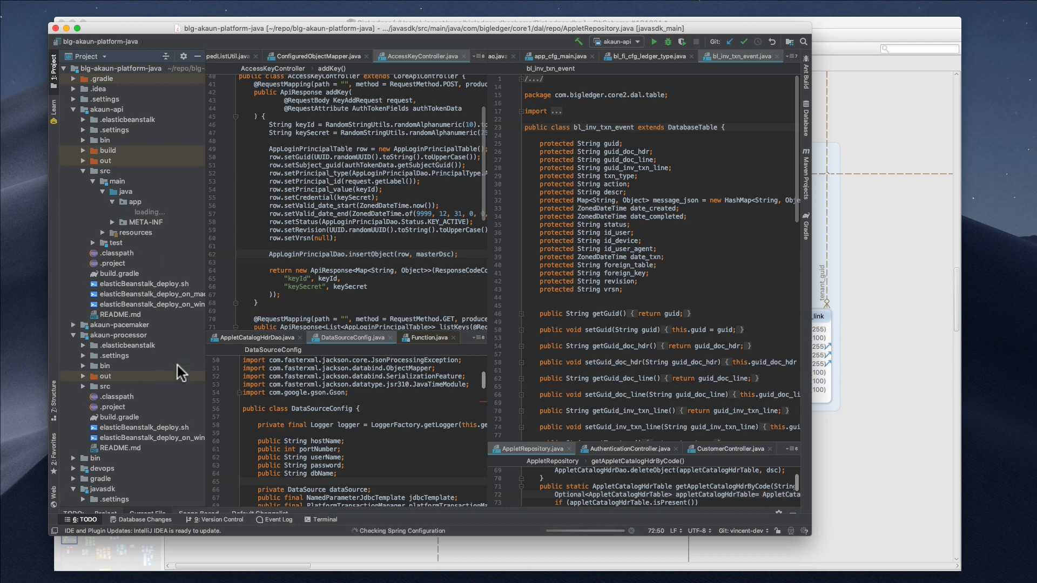
key("shift")
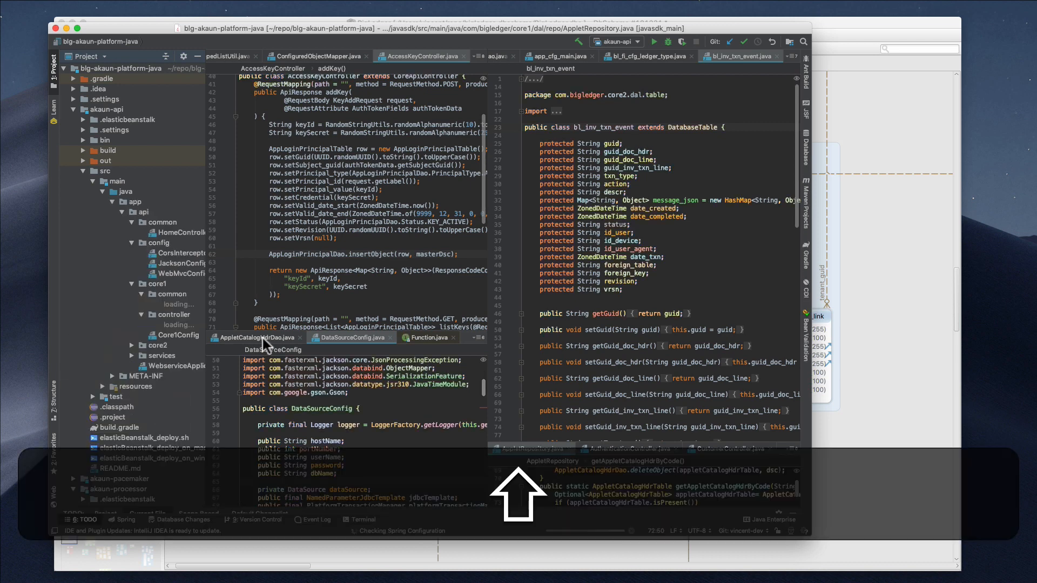
key("shift")
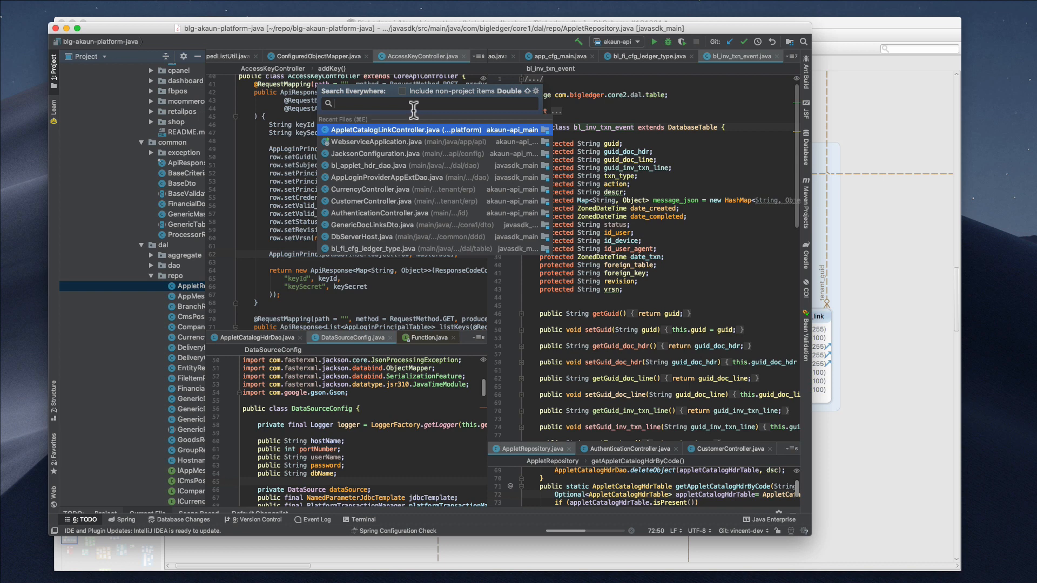
Open liquibase-changelog.sql via search and move its tab into the upper-left editor split
type("liquibase-")
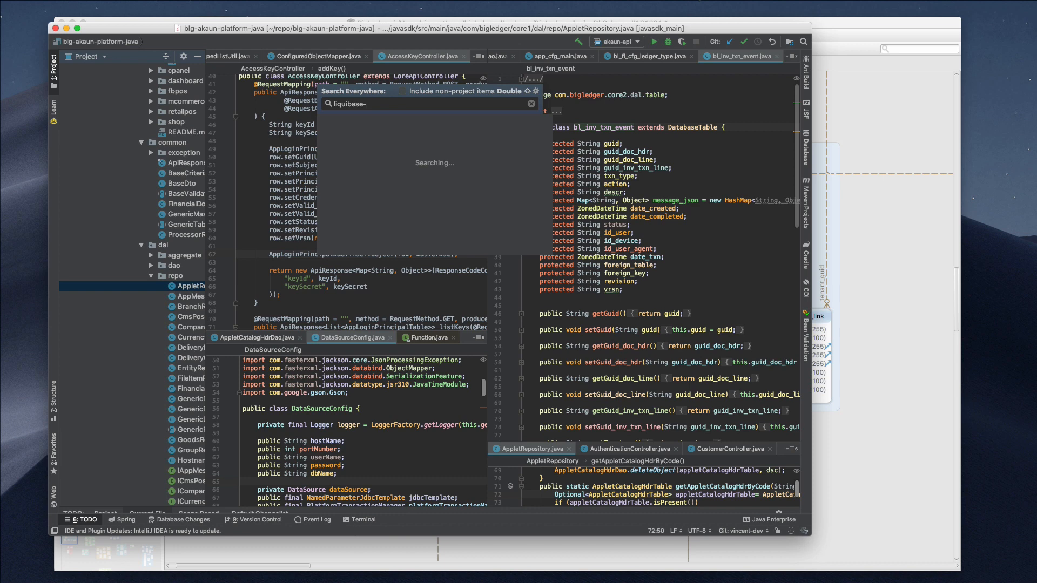
type("changelog")
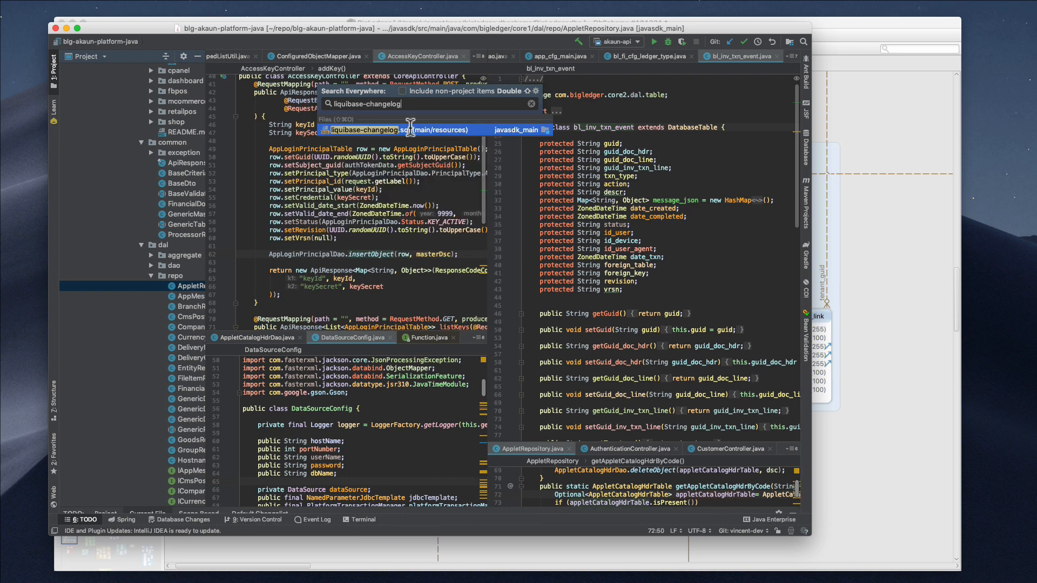
left_click(439, 130)
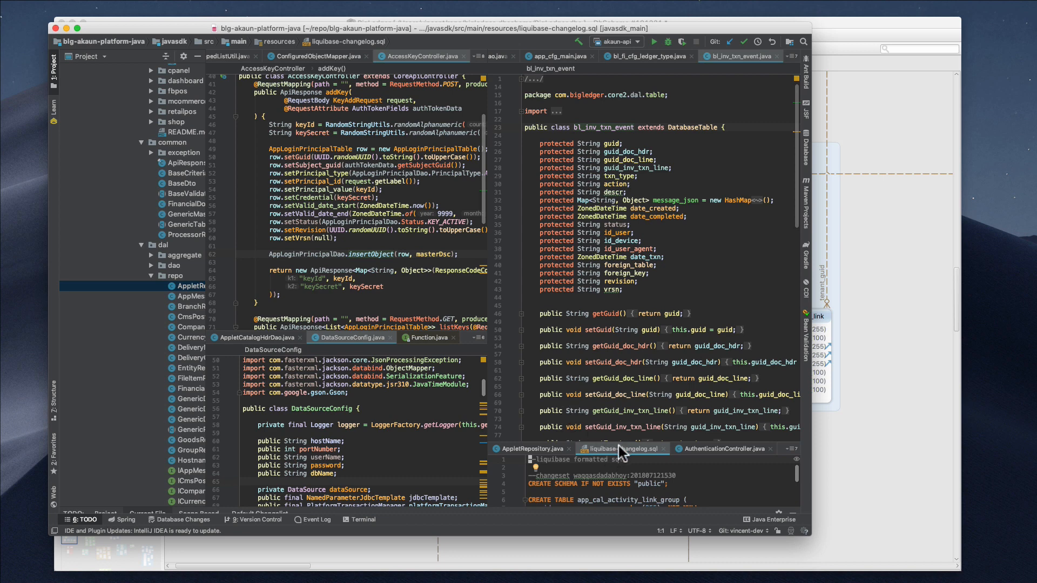
left_click_drag(618, 445, 378, 63)
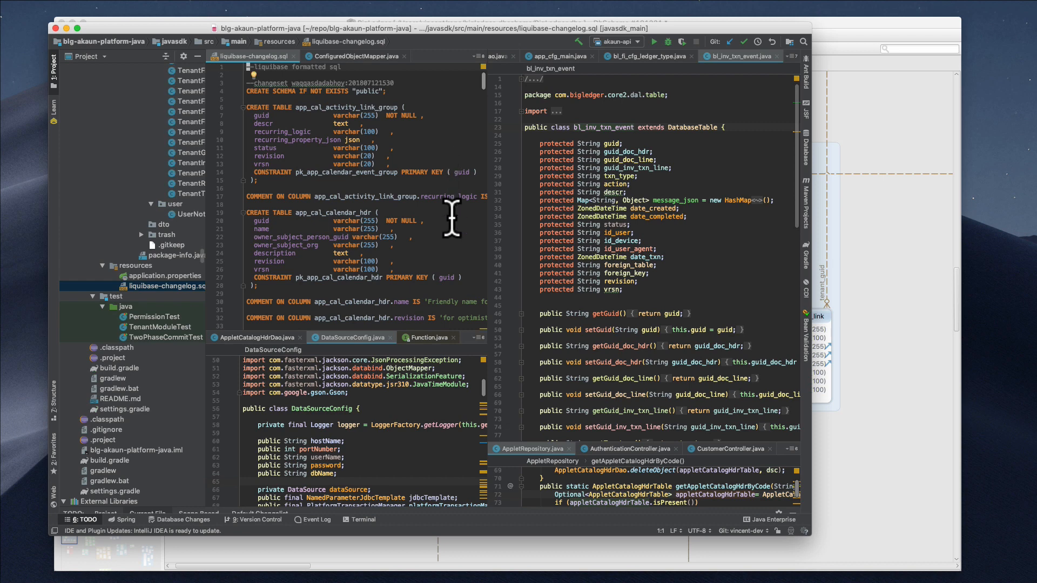
Reveal resources/liquibase-changelog.sql in IntelliJ, view its SQL, then bring DbSchema to the front
scroll(158, 219, "up", 15)
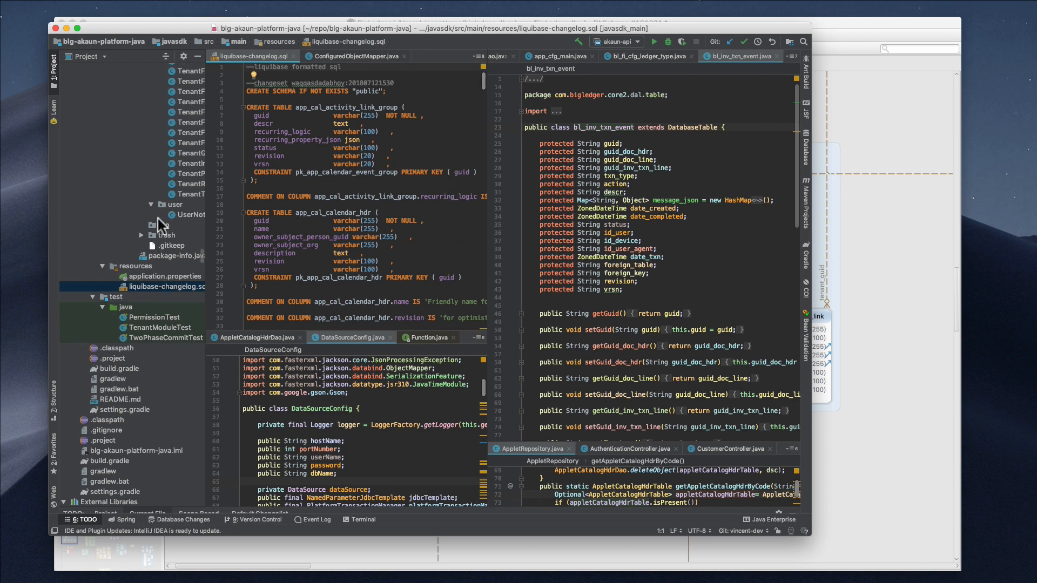
scroll(158, 219, "up", 10)
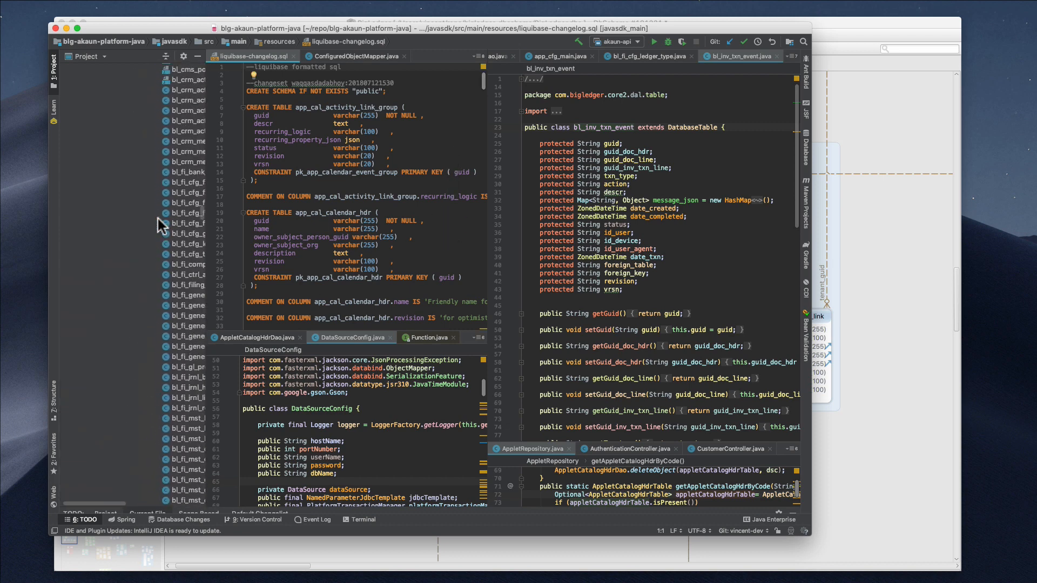
scroll(157, 219, "up", 15)
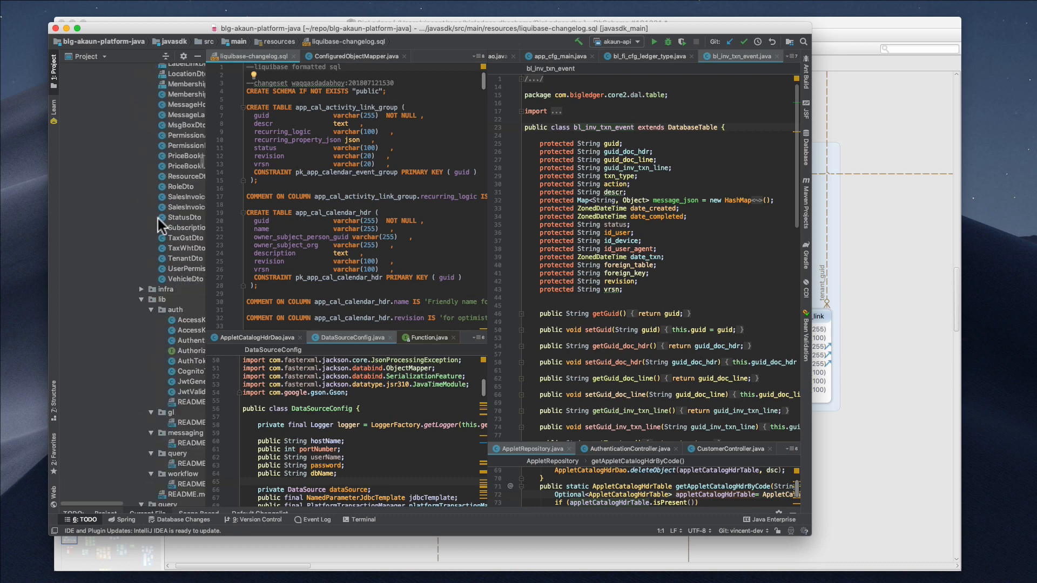
scroll(157, 218, "down", 10)
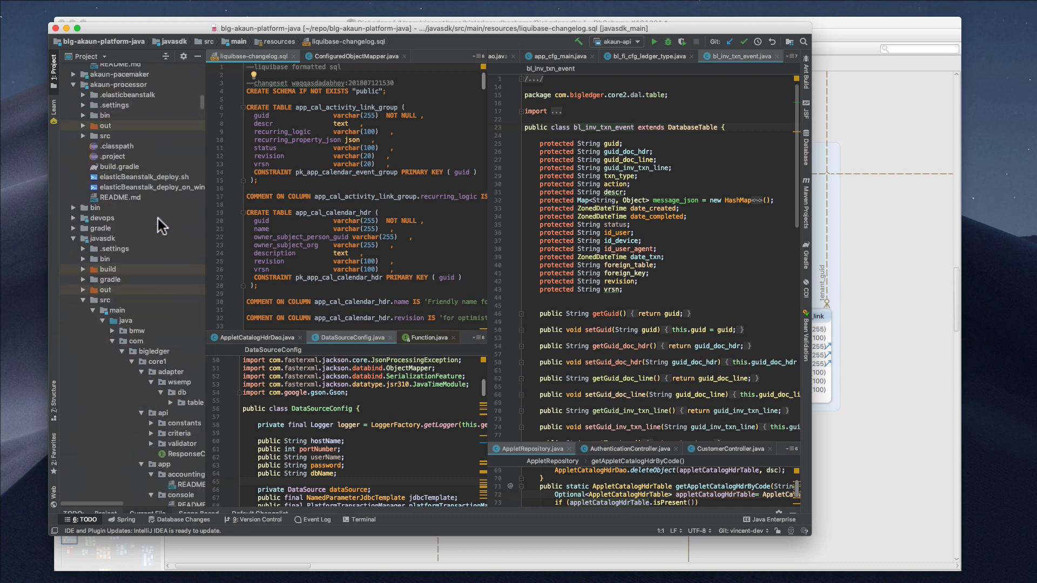
left_click(103, 255)
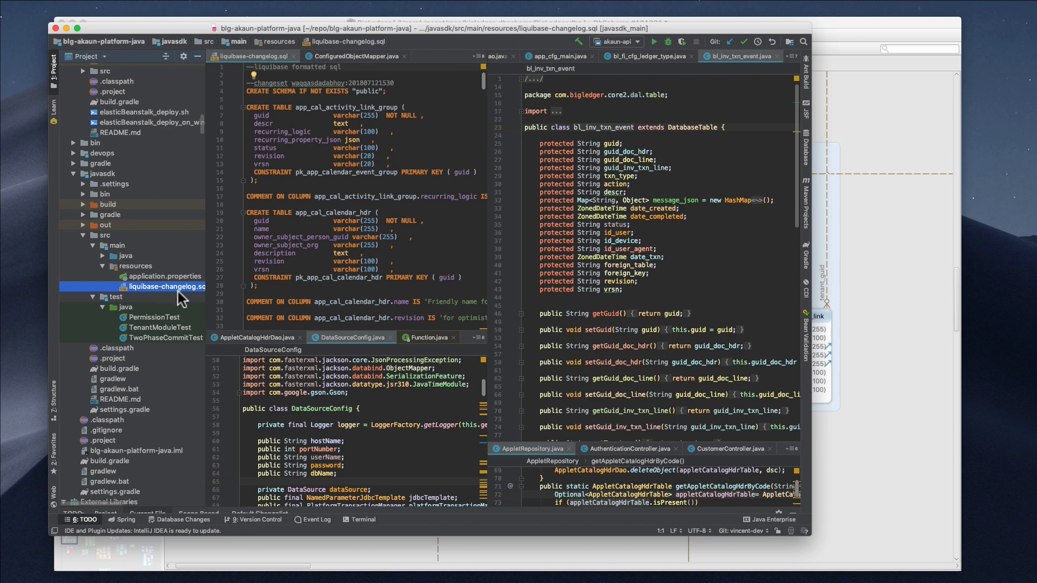
left_click(422, 246)
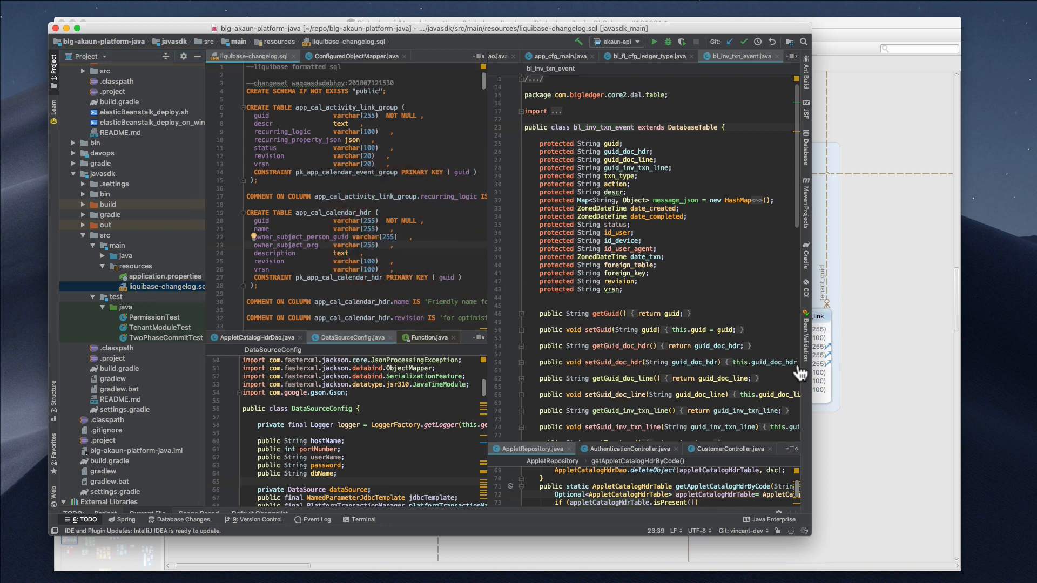
left_click(875, 388)
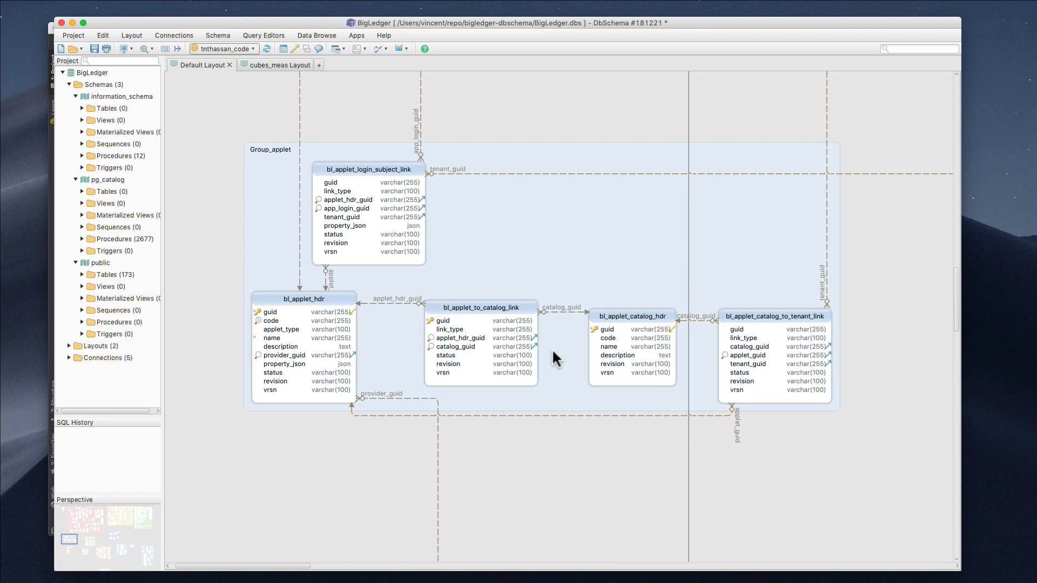
Edit the second box's label to read 'Liquibase ChangeLog- Java codes'
key("super+Tab")
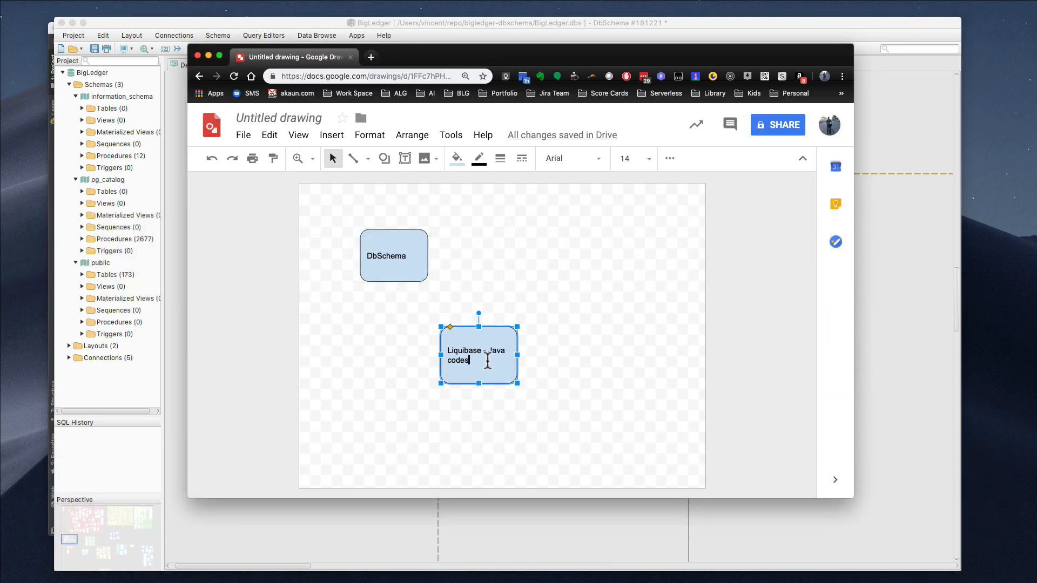
left_click(483, 352)
type("Change")
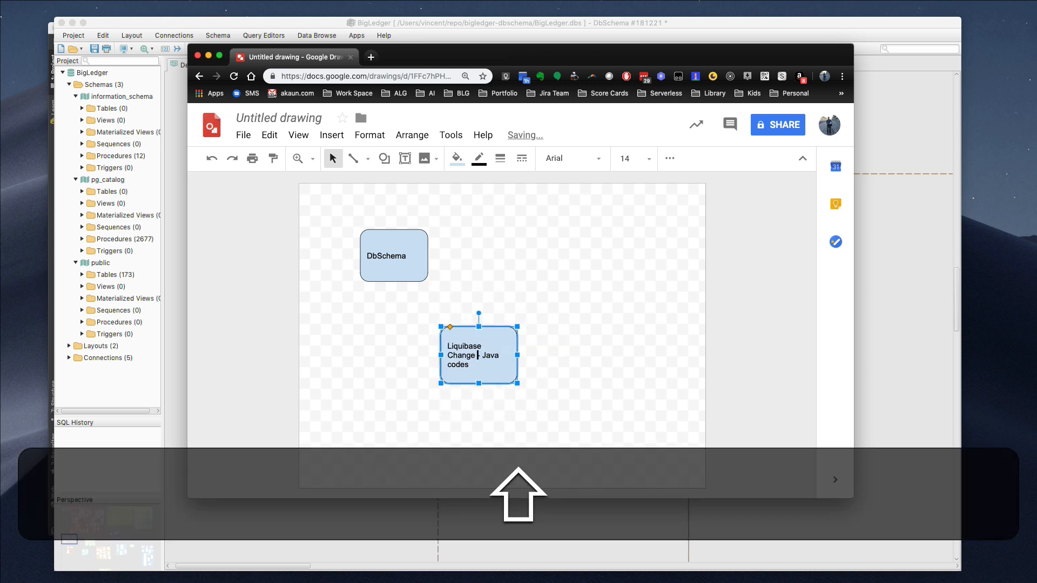
key("BackSpace")
type("Log")
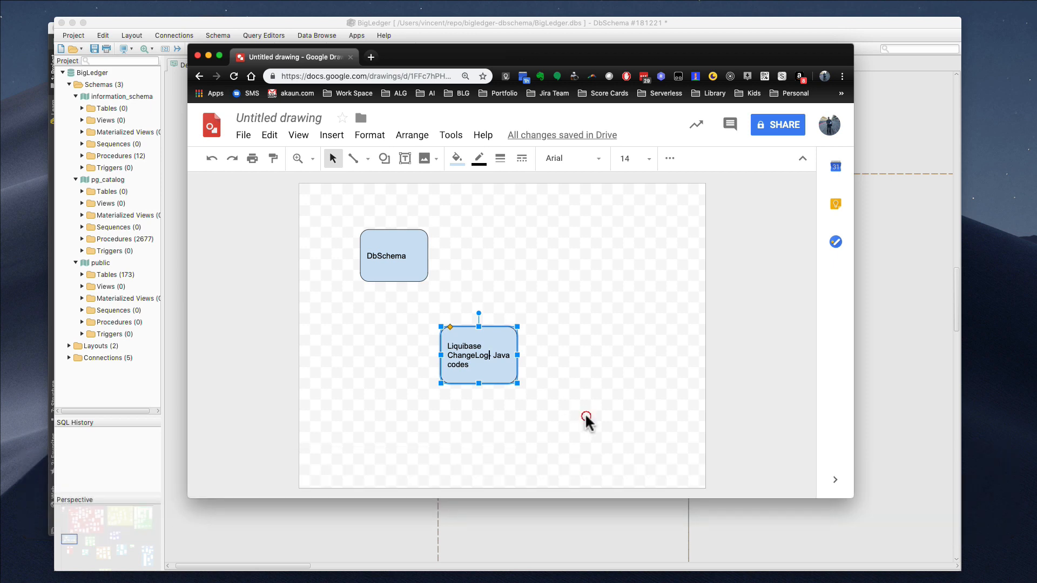
left_click(586, 417)
left_click_drag(497, 349, 474, 352)
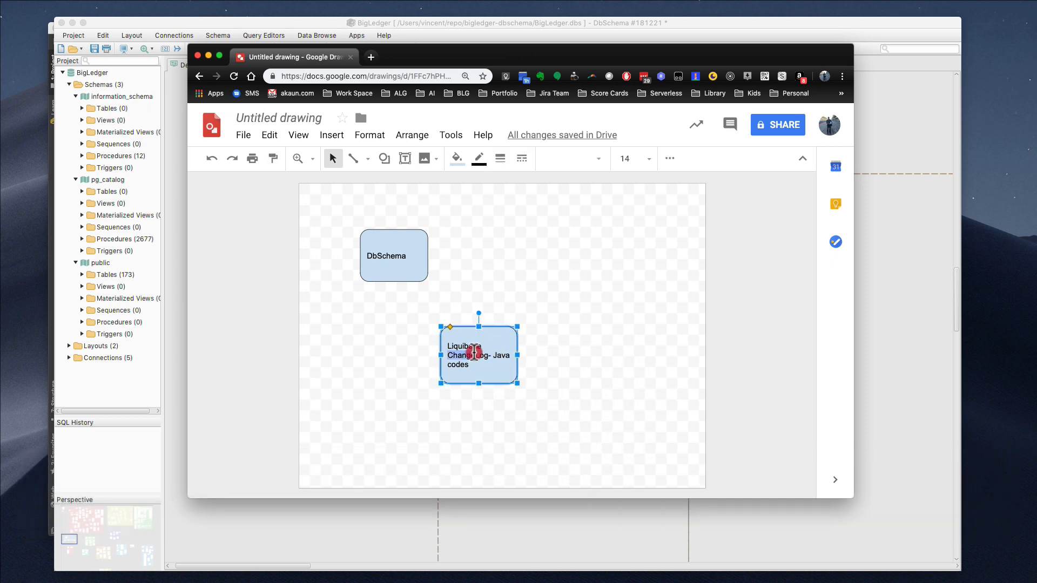
left_click(536, 377)
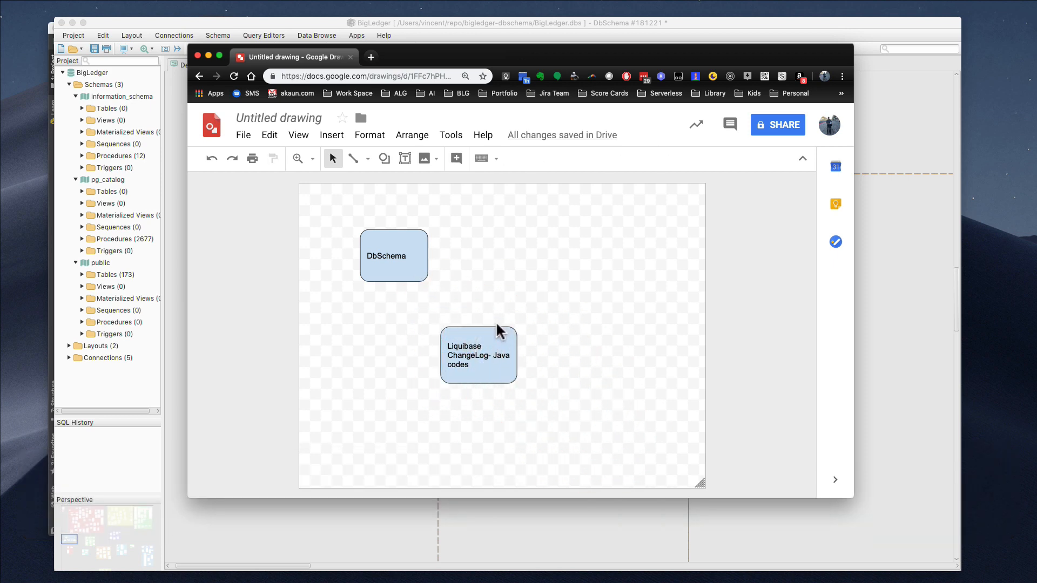
left_click_drag(496, 324, 456, 323)
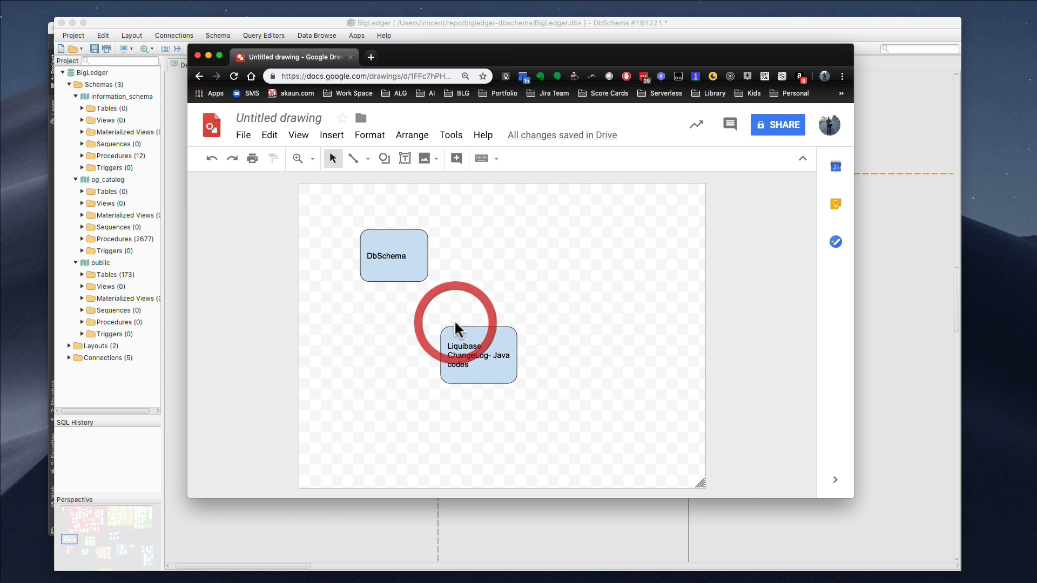
Draw a rounded rectangle at the lower right and label it 'ElasticBeanstalk'
left_click(384, 158)
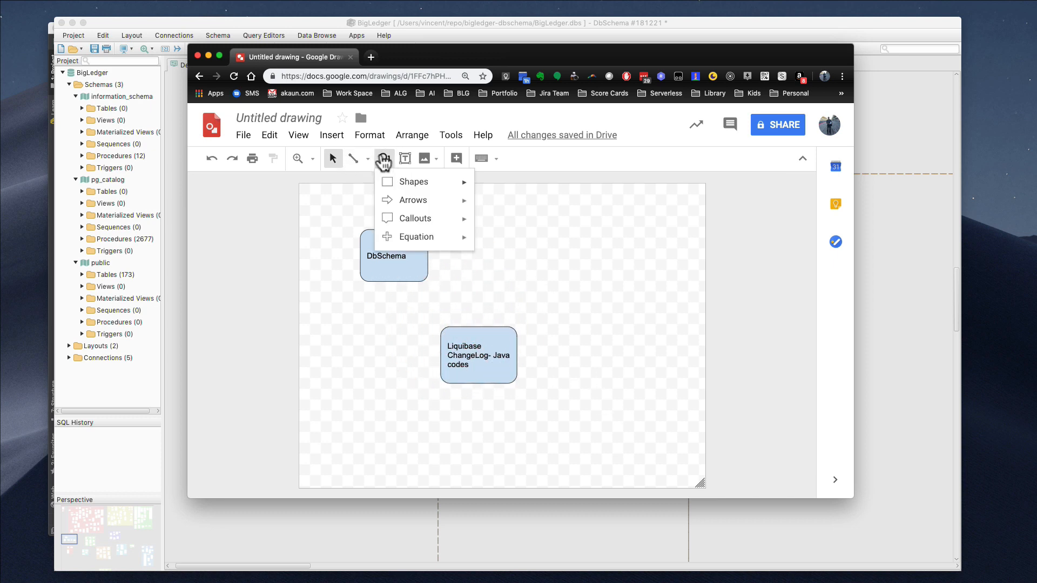
mouse_move(404, 186)
left_click(495, 189)
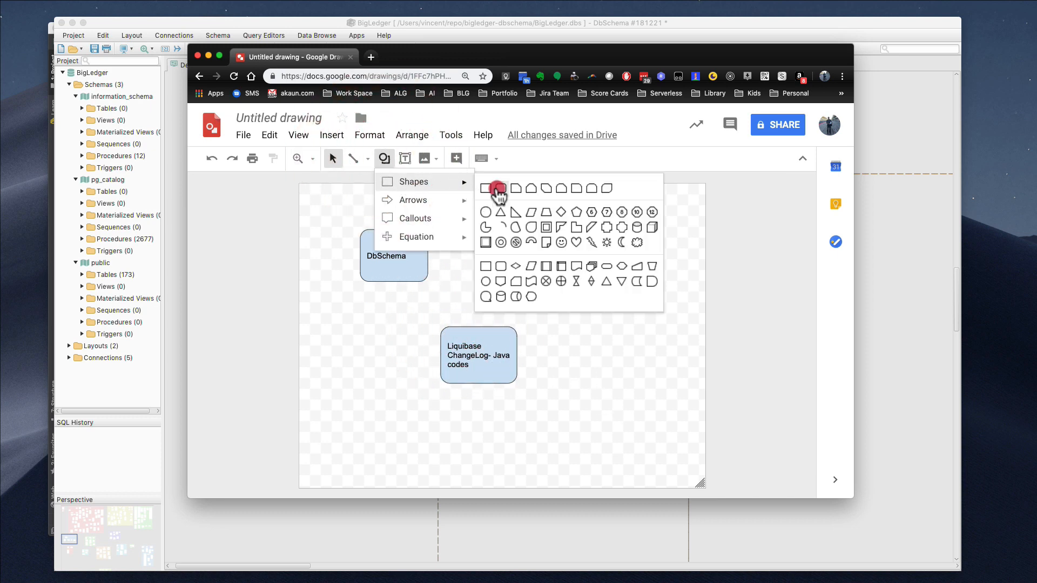
mouse_move(565, 359)
left_mouse_down()
mouse_move(669, 443)
mouse_move(658, 434)
left_mouse_up()
left_click(623, 400)
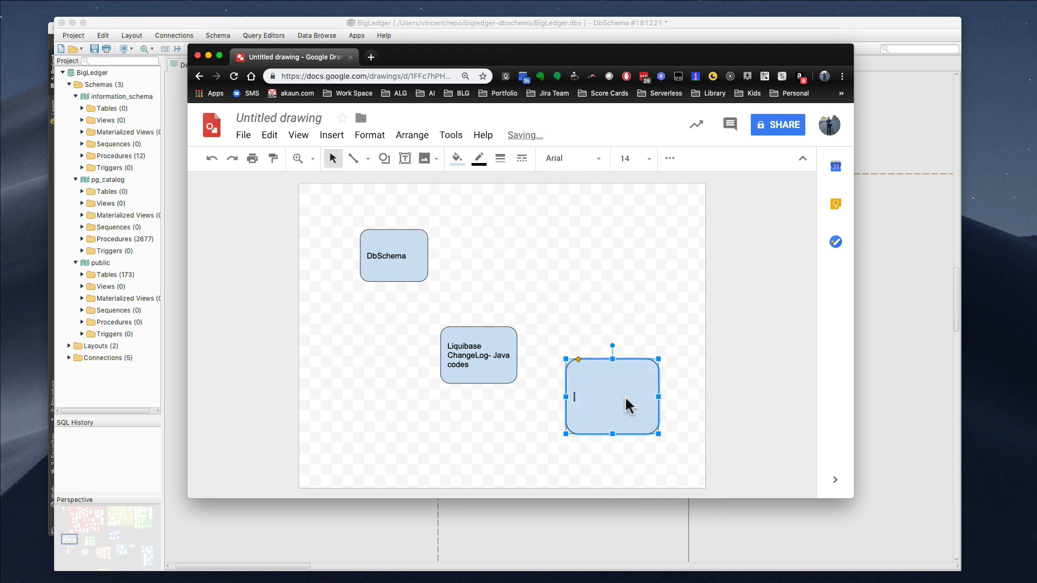
type("E")
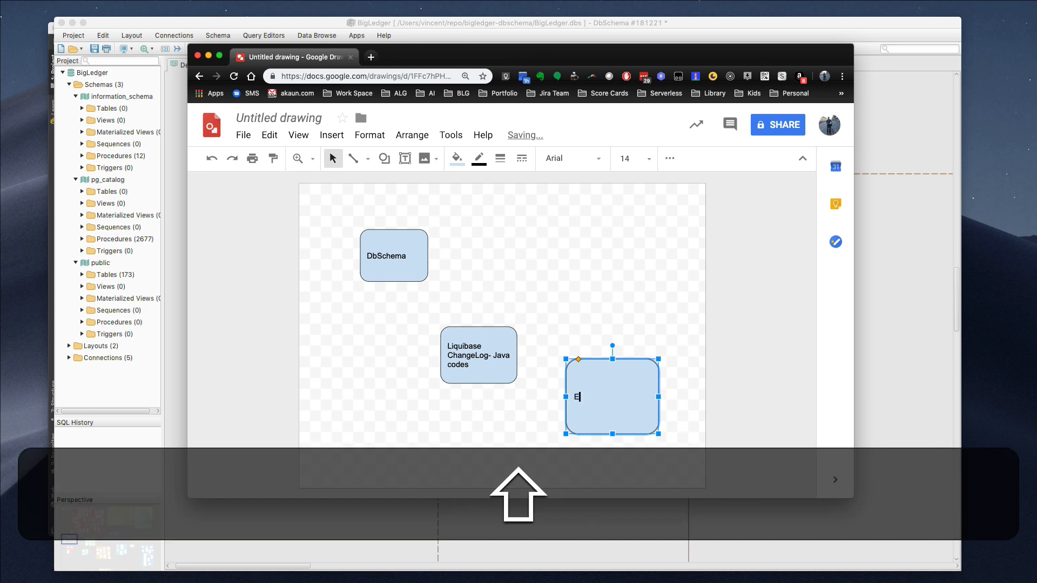
type("lasticBeanstalk")
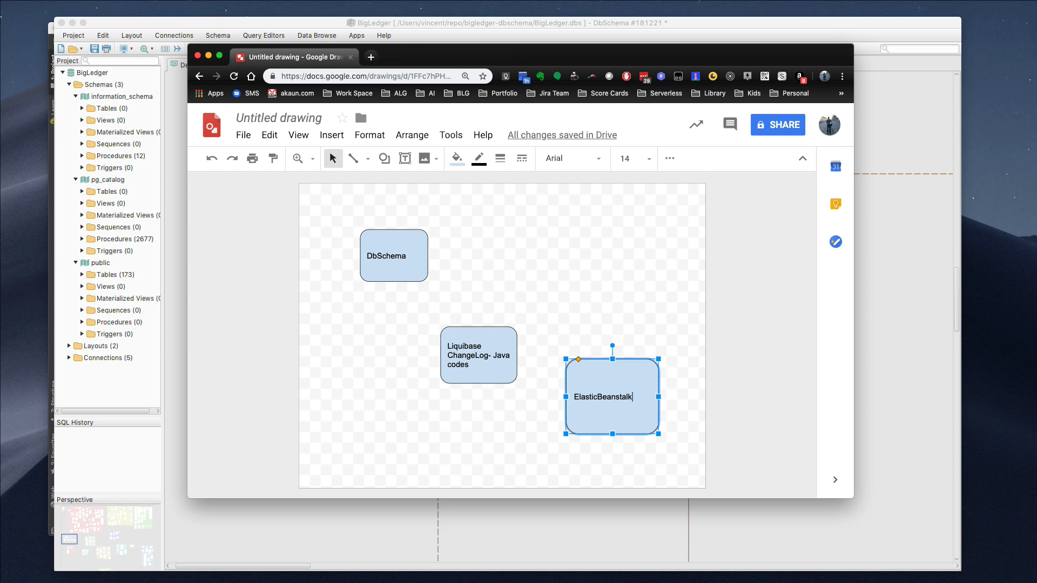
Move the Liquibase and ElasticBeanstalk boxes left into a descending diagonal
left_click(502, 357)
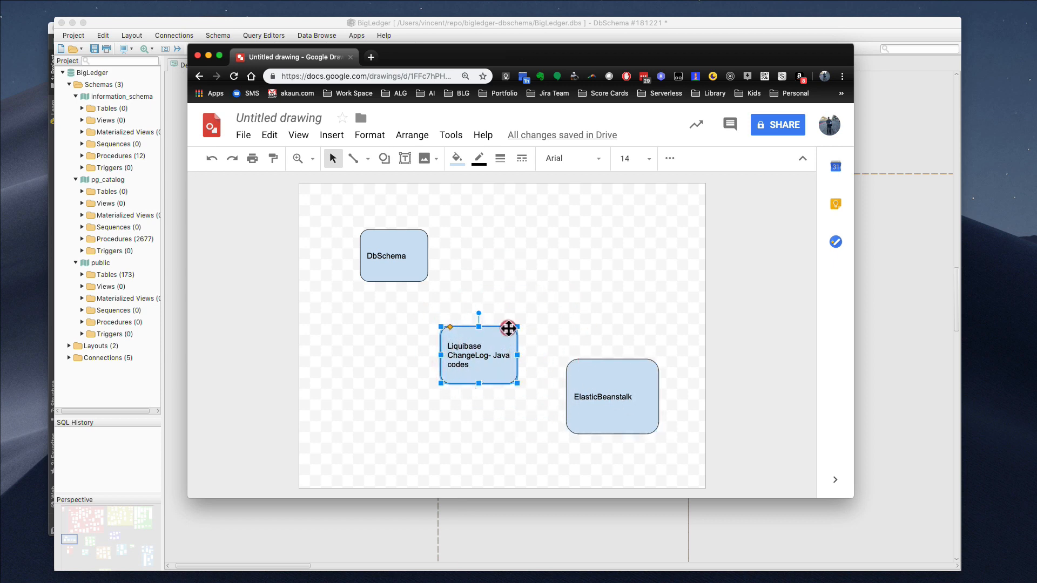
left_click_drag(504, 338, 460, 316)
left_click(630, 377)
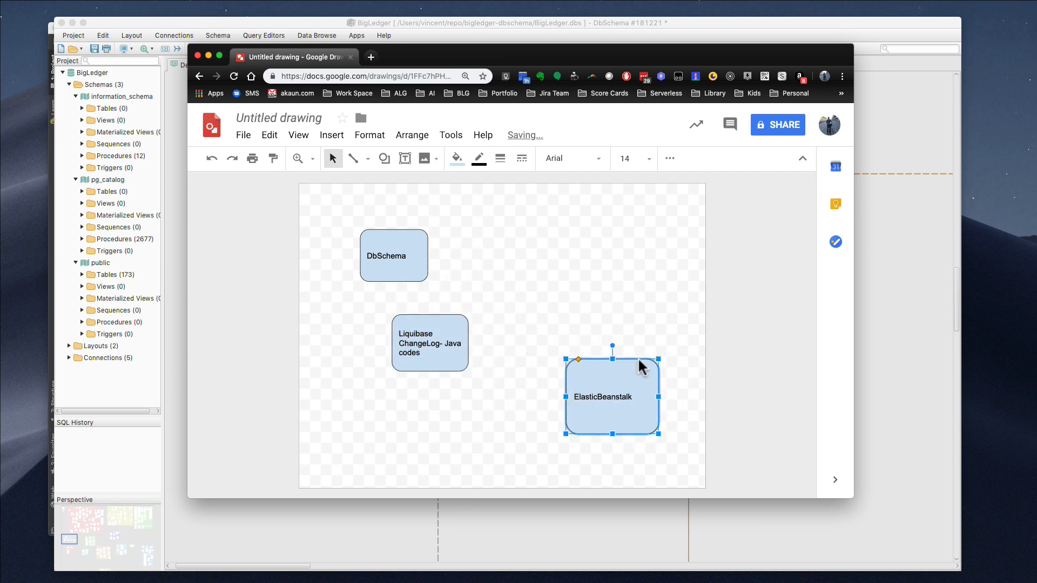
left_click_drag(641, 359, 562, 383)
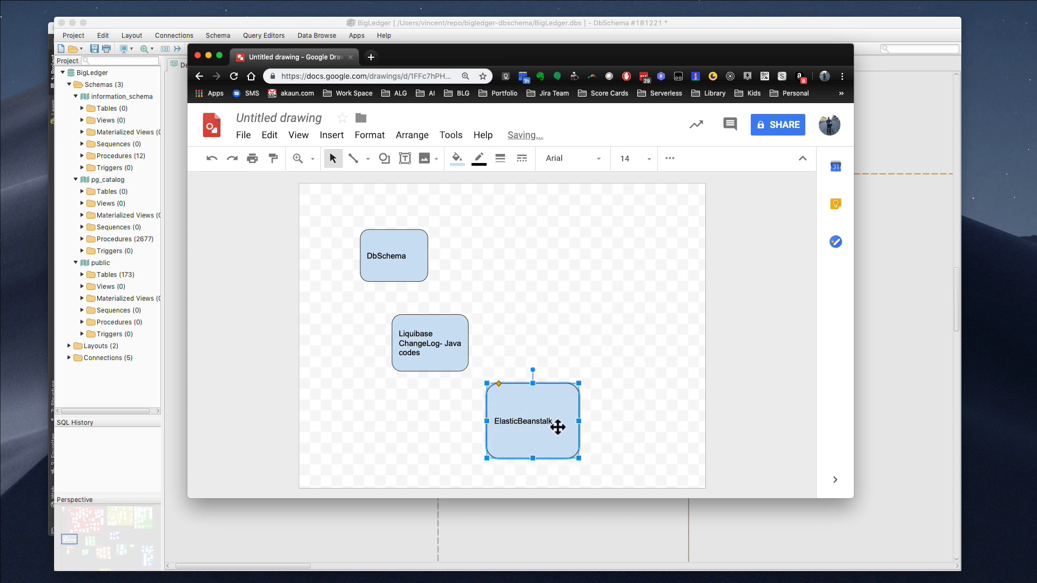
left_click(617, 415)
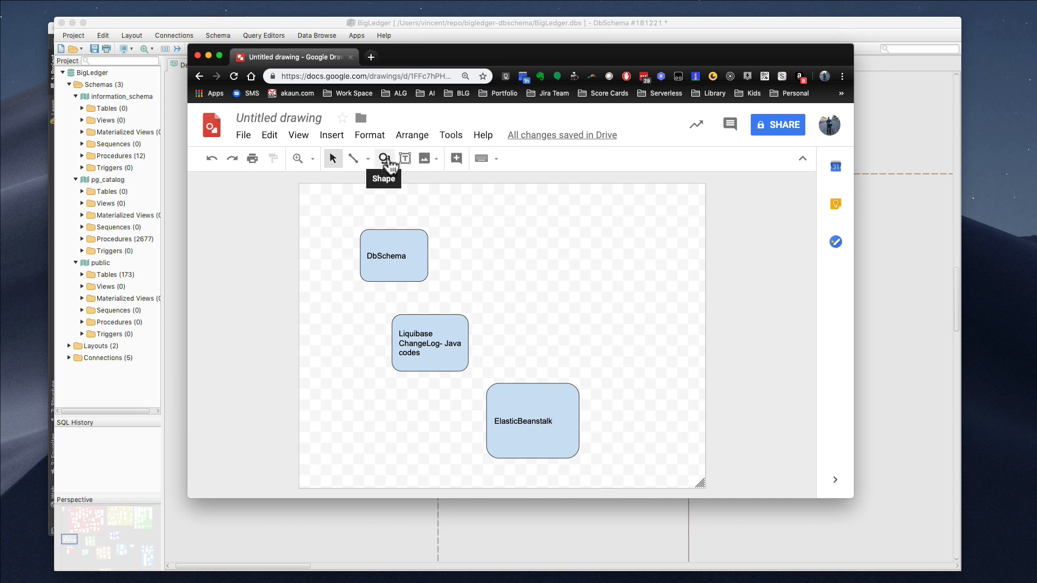
Draw another rounded box to the right of ElasticBeanstalk
left_click(384, 158)
mouse_move(412, 182)
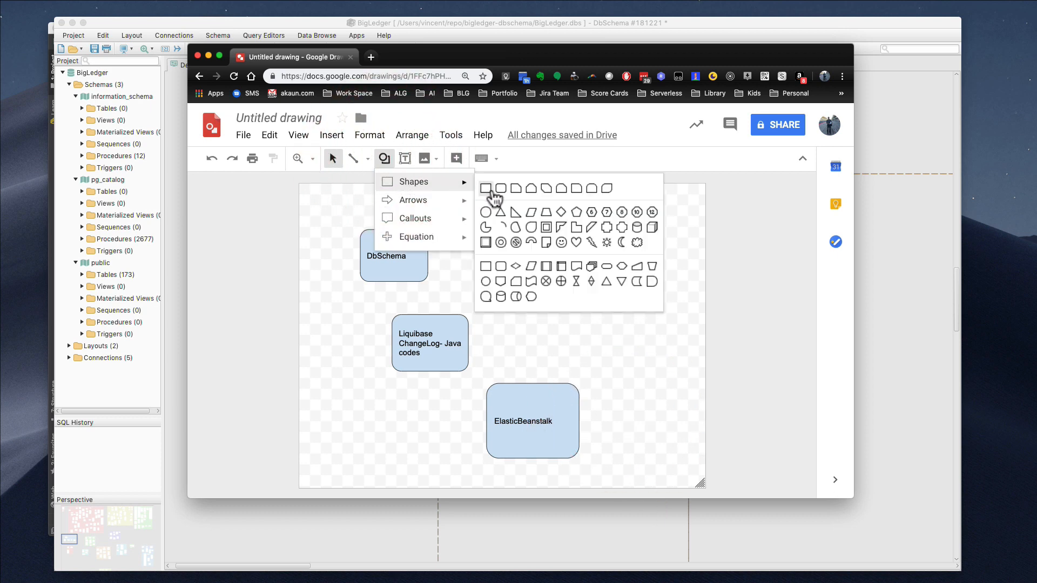
left_click(491, 190)
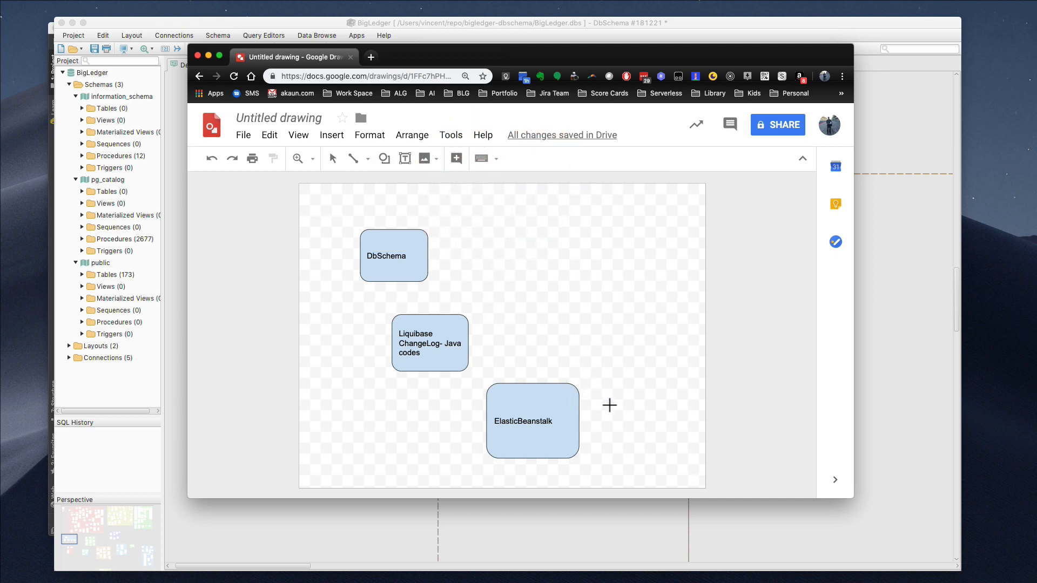
left_click_drag(612, 408, 686, 469)
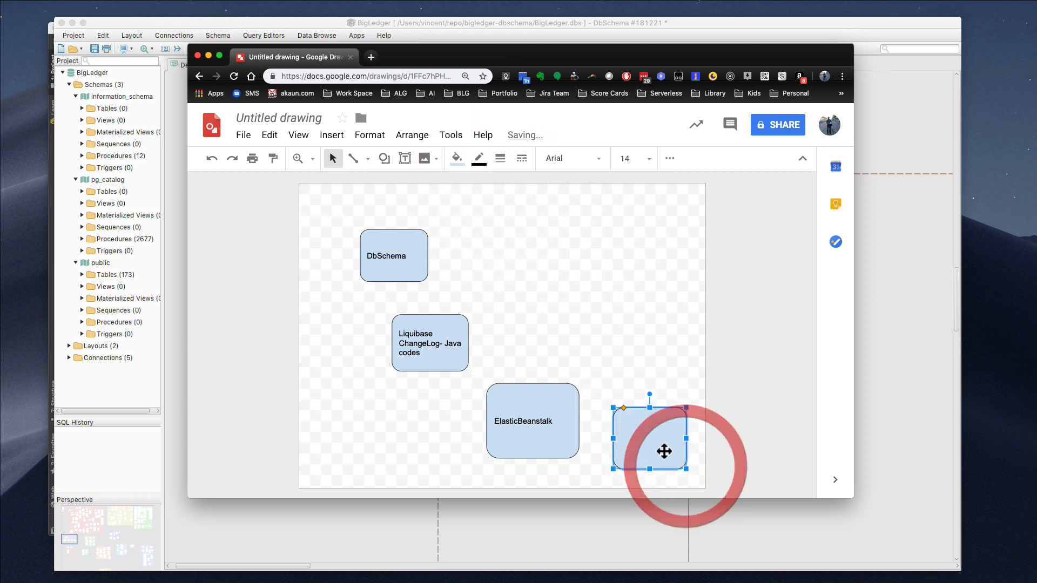
left_click(660, 447)
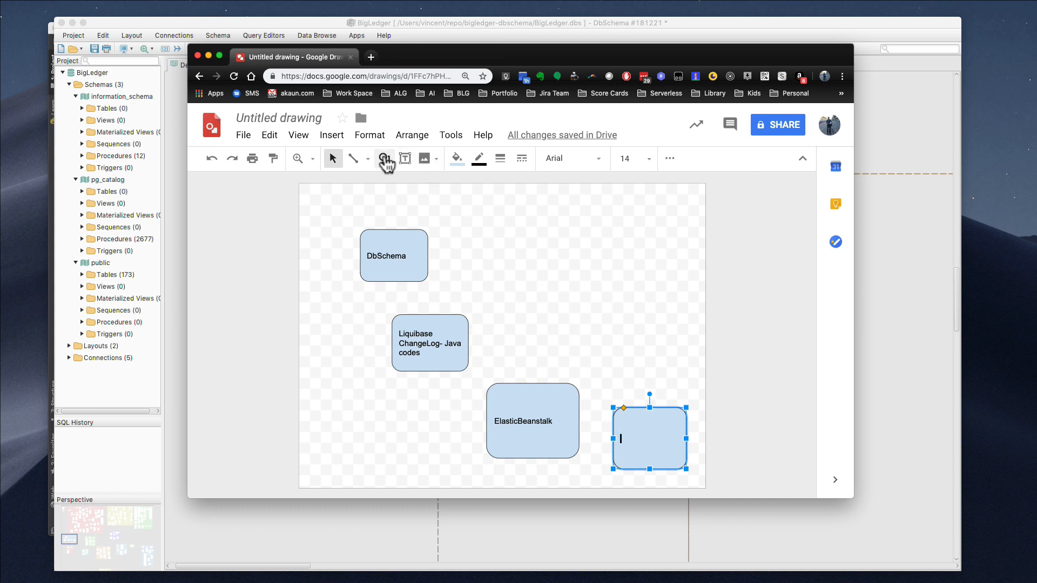
Draw an oval in the upper right, label it 'Developer', and widen it
left_click(384, 159)
mouse_move(422, 184)
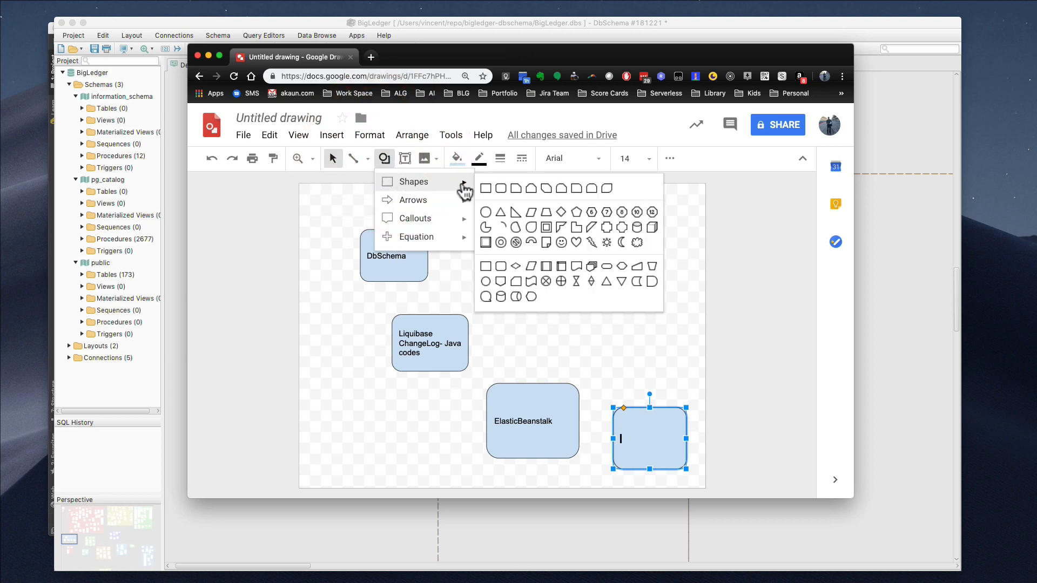
left_click(486, 212)
left_click_drag(585, 277, 634, 337)
double_click(615, 302)
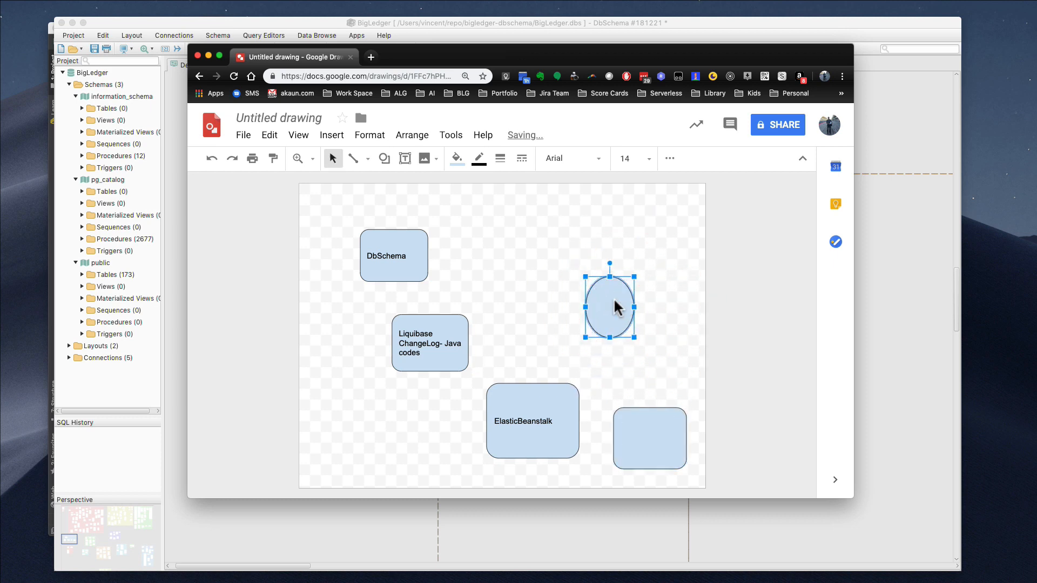
type("Developer")
left_click_drag(634, 307, 672, 306)
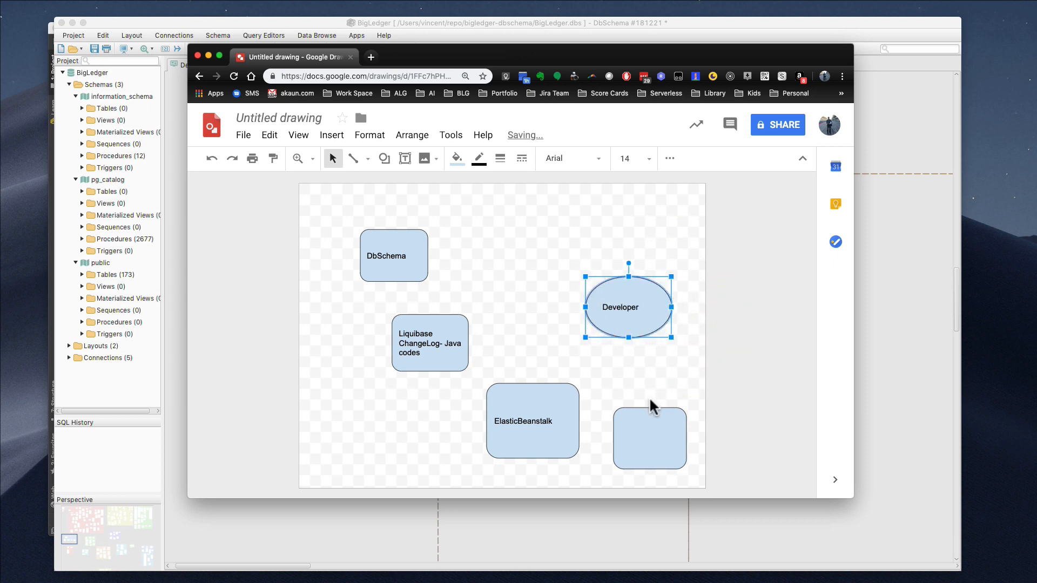
Label the empty lower-right rounded box 'RDS Database'
left_click(647, 425)
type("RD")
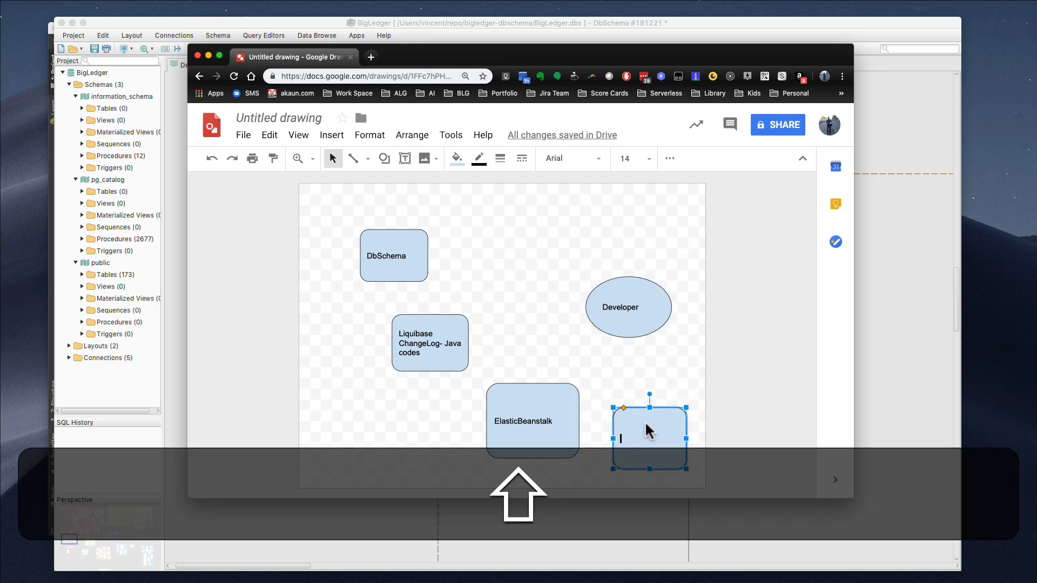
type("S Data")
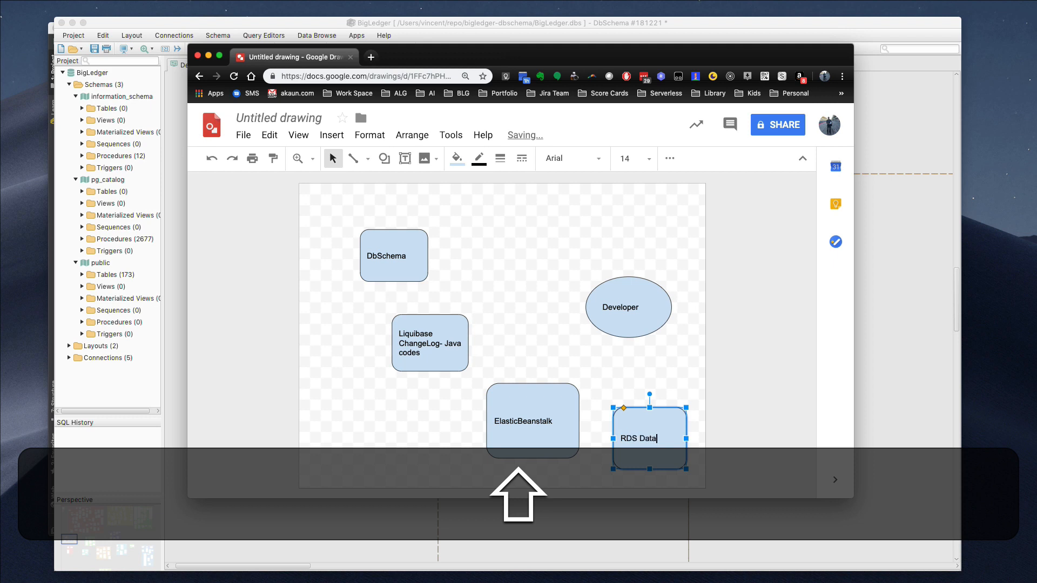
type("base")
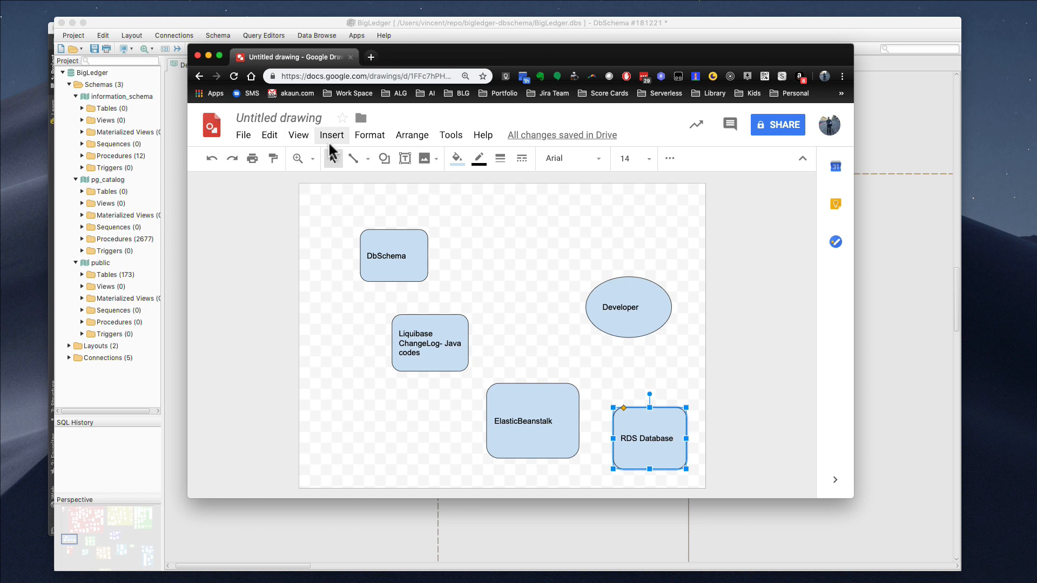
left_click(332, 160)
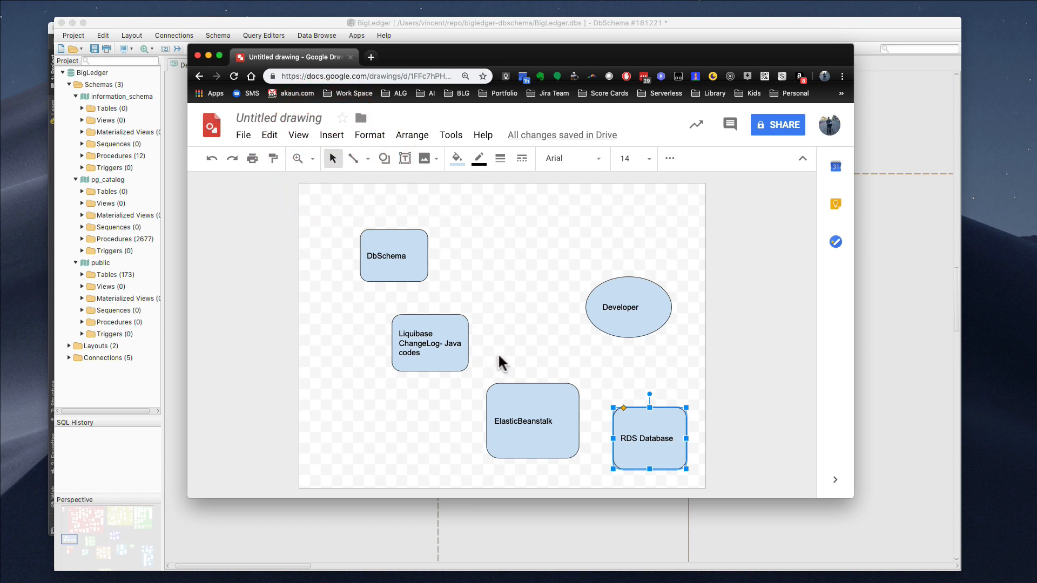
left_click_drag(479, 351, 510, 391)
Draw a line from Liquibase to ElasticBeanstalk with an arrowhead at its end
left_click(499, 309)
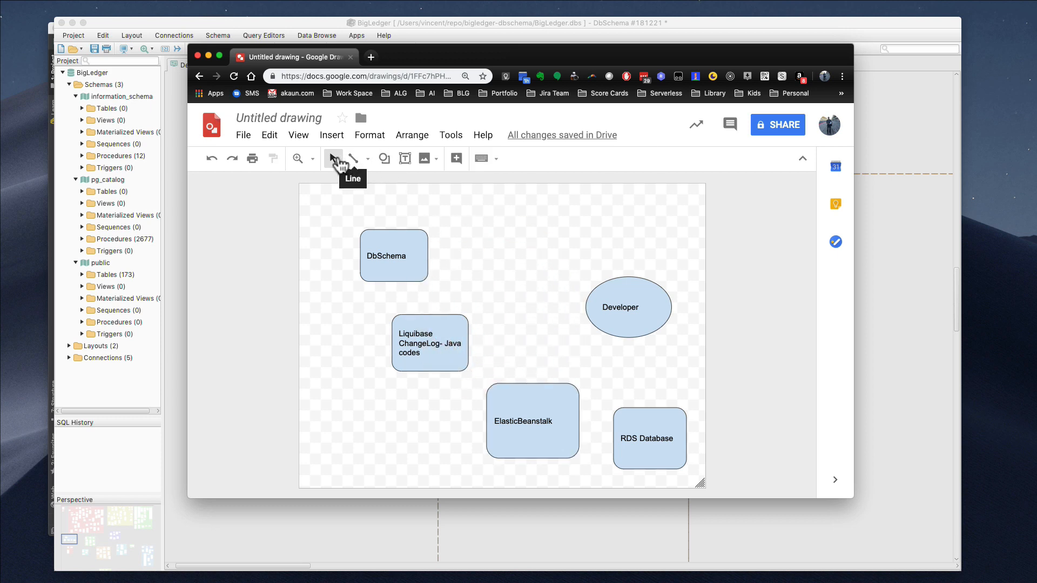
left_click(352, 158)
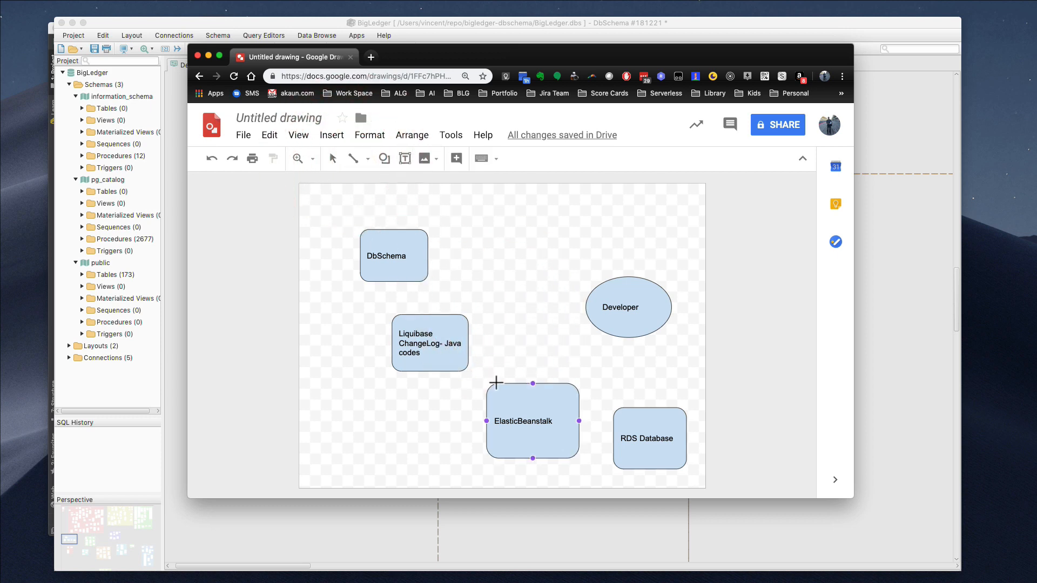
left_click_drag(478, 353, 505, 383)
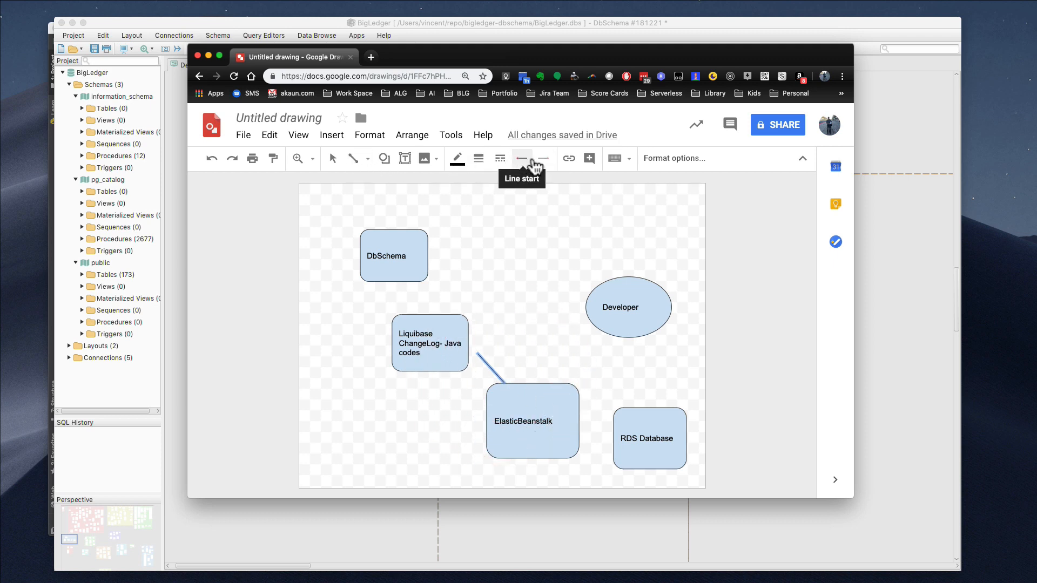
left_click(543, 159)
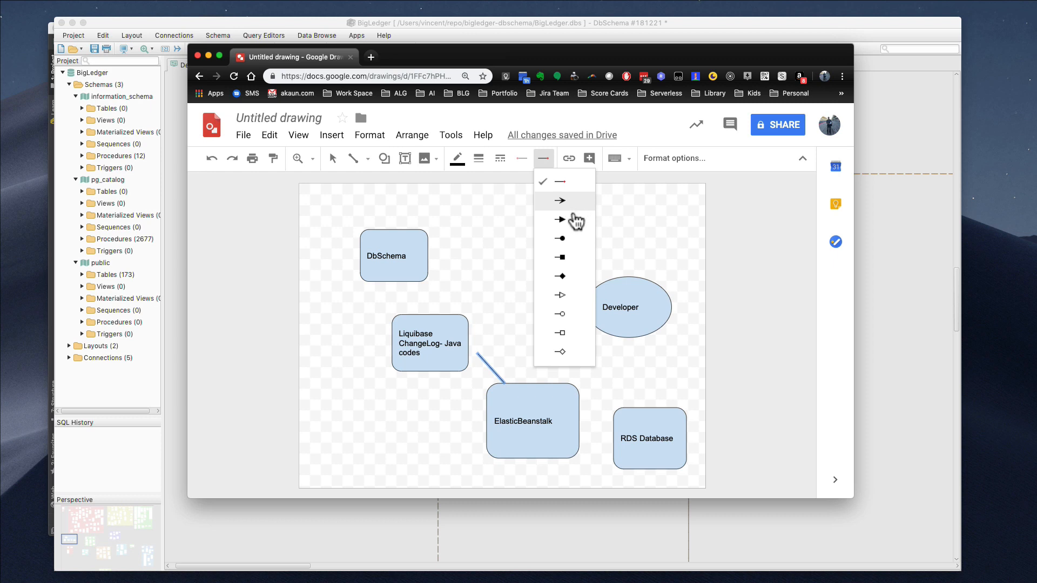
left_click(573, 219)
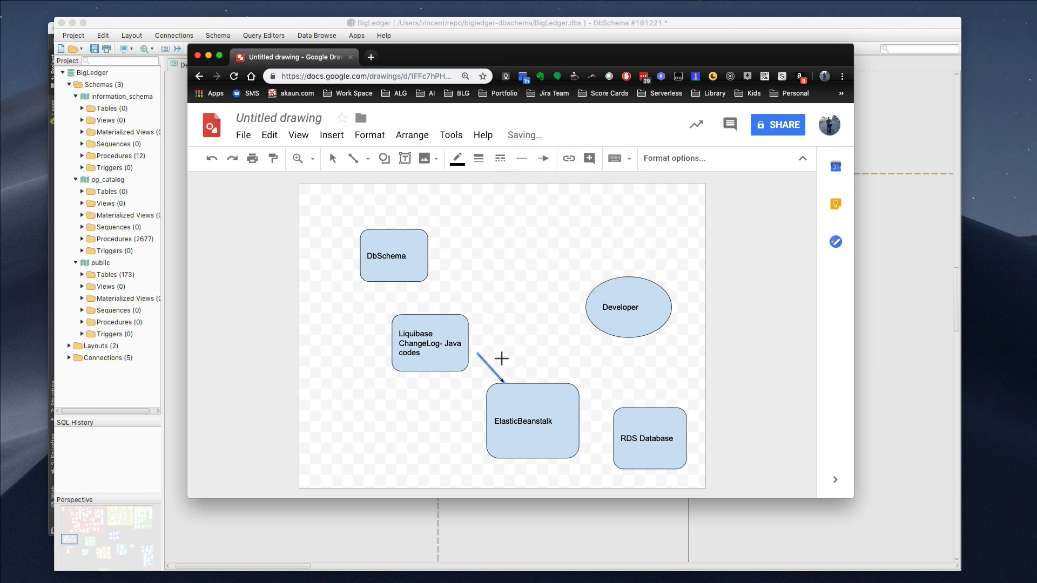
Add a line linking the Developer oval down to RDS Database
left_click(501, 360)
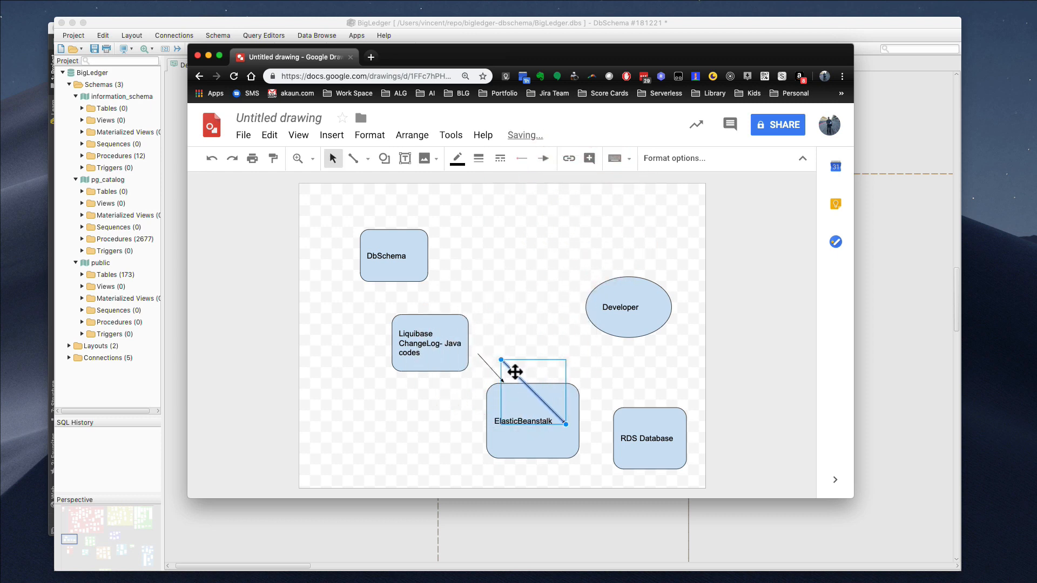
left_click_drag(515, 373, 629, 343)
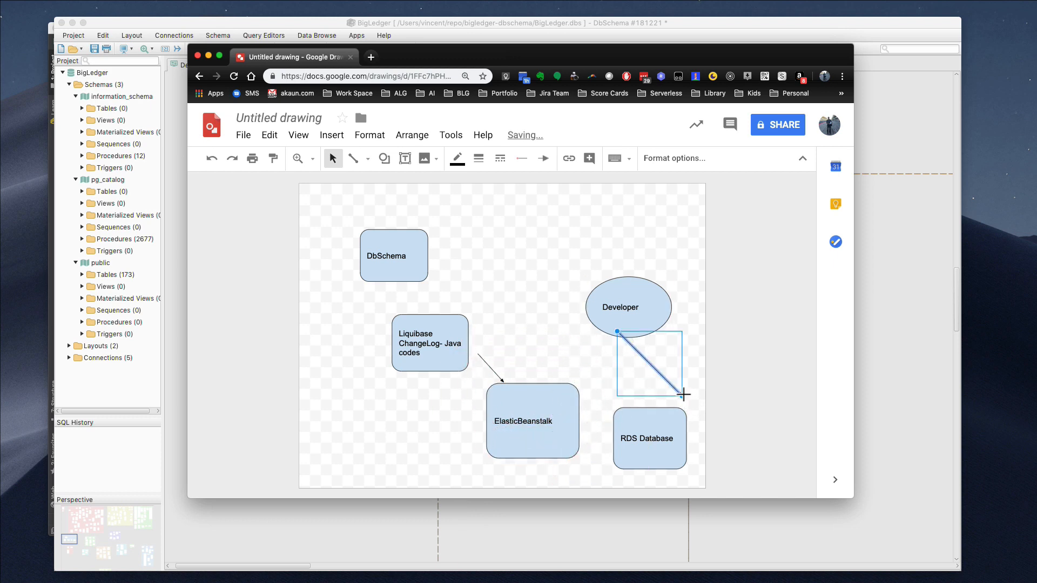
left_click_drag(683, 395, 650, 406)
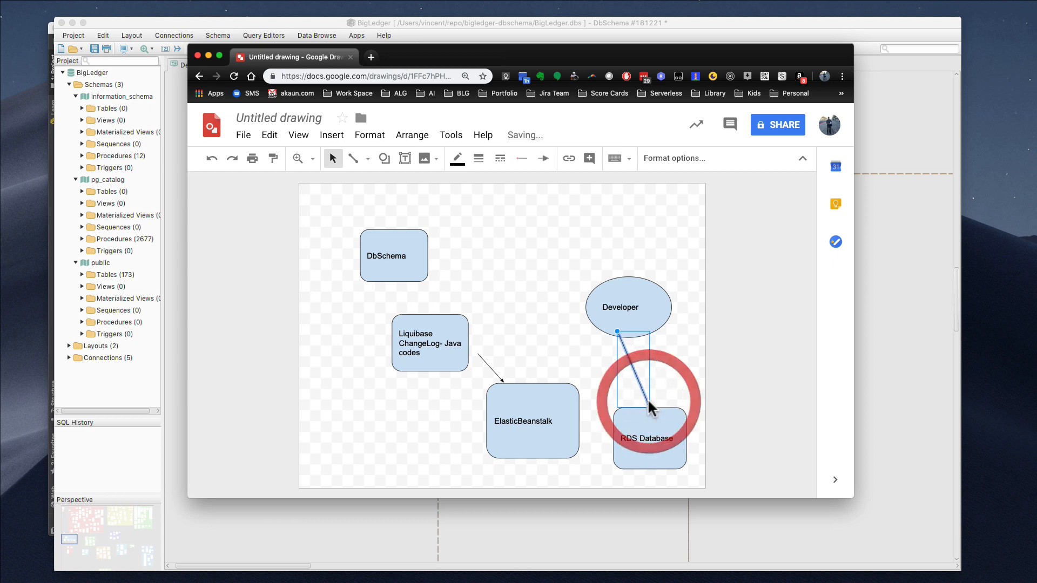
left_click(651, 368)
left_click(635, 369)
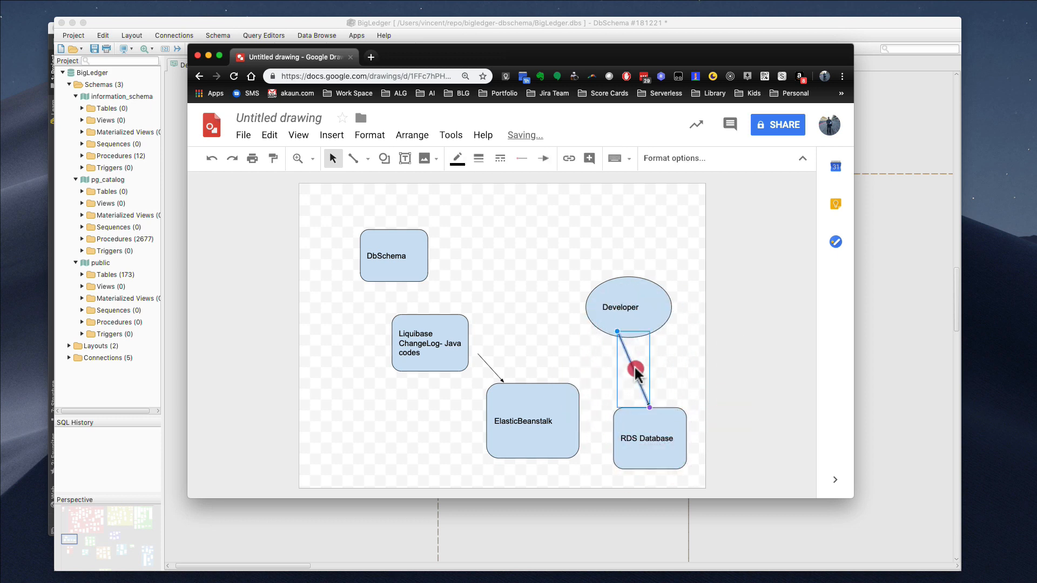
Give the line the alt-text title 'Call the API to run the Liquibase code'
right_click(635, 369)
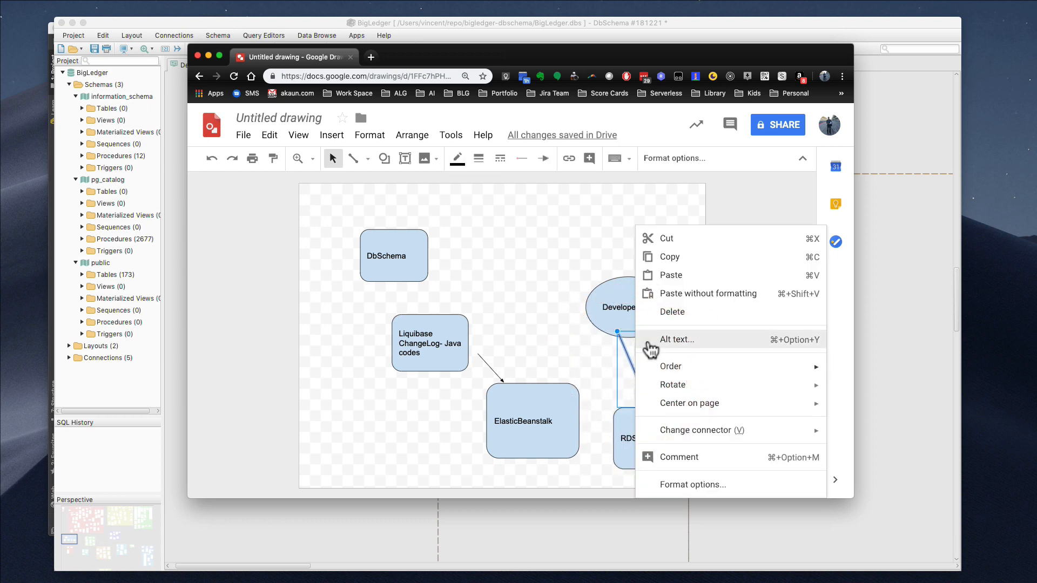
left_click(685, 341)
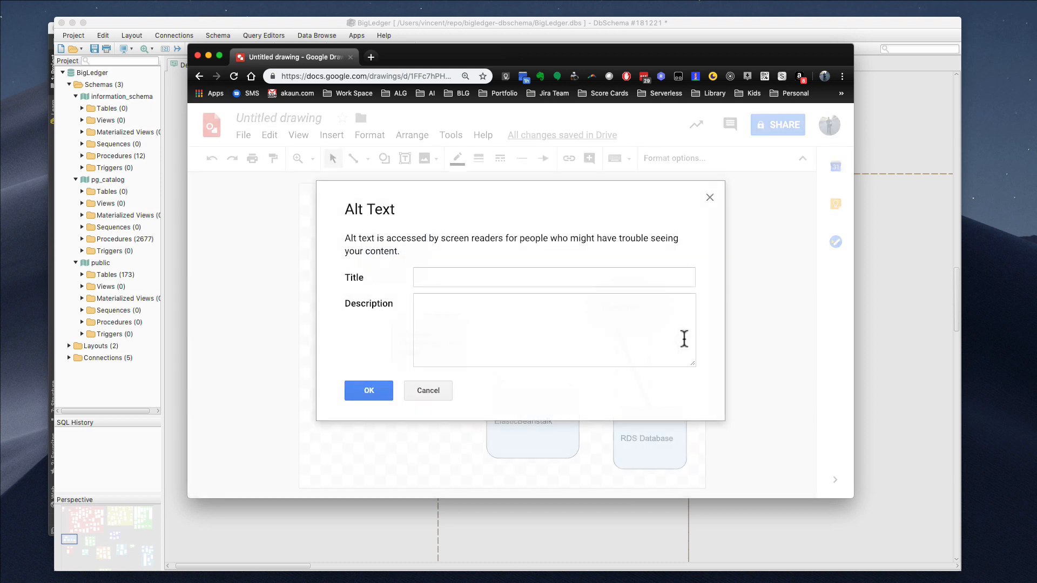
left_click(529, 280)
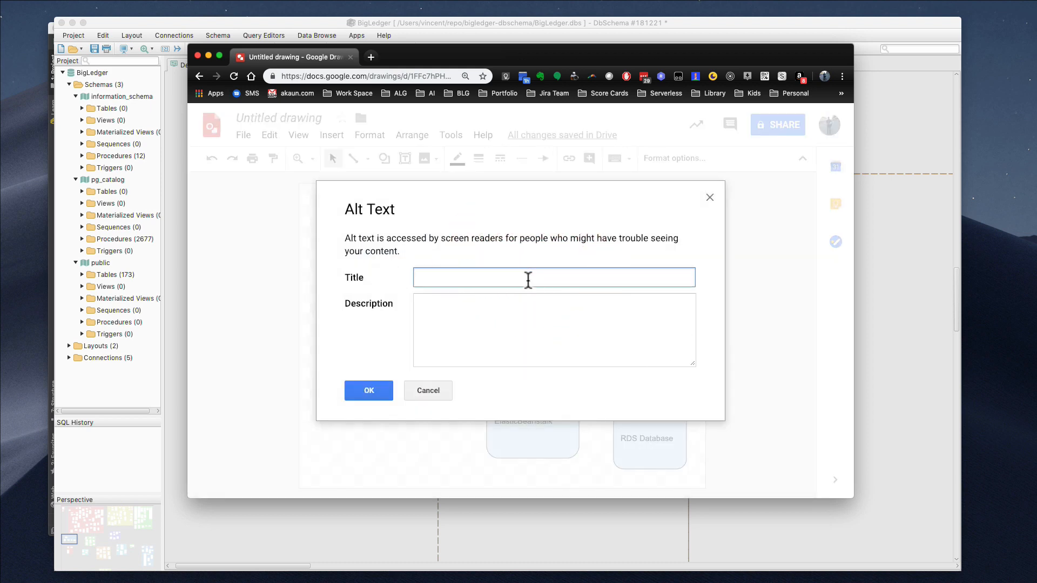
type("CAll t")
key("BackSpace")
key("BackSpace")
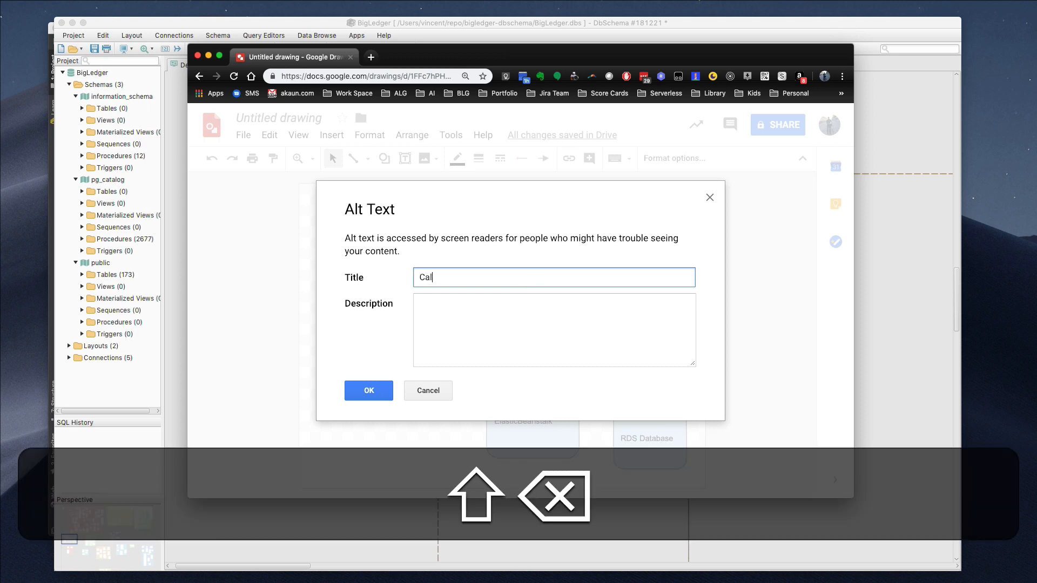
type("l the API to")
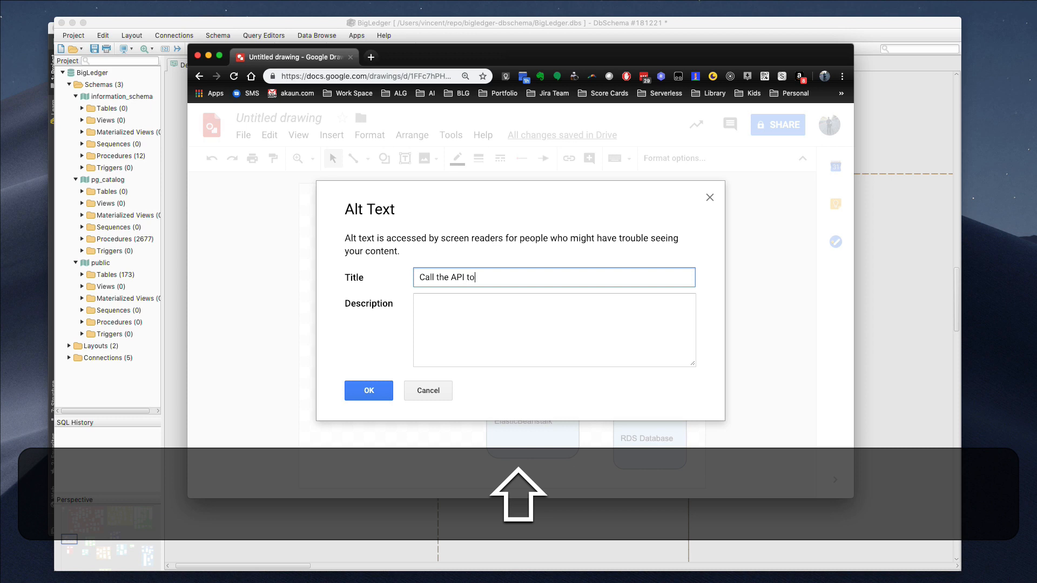
type(" run the Liquibase code")
key("Tab")
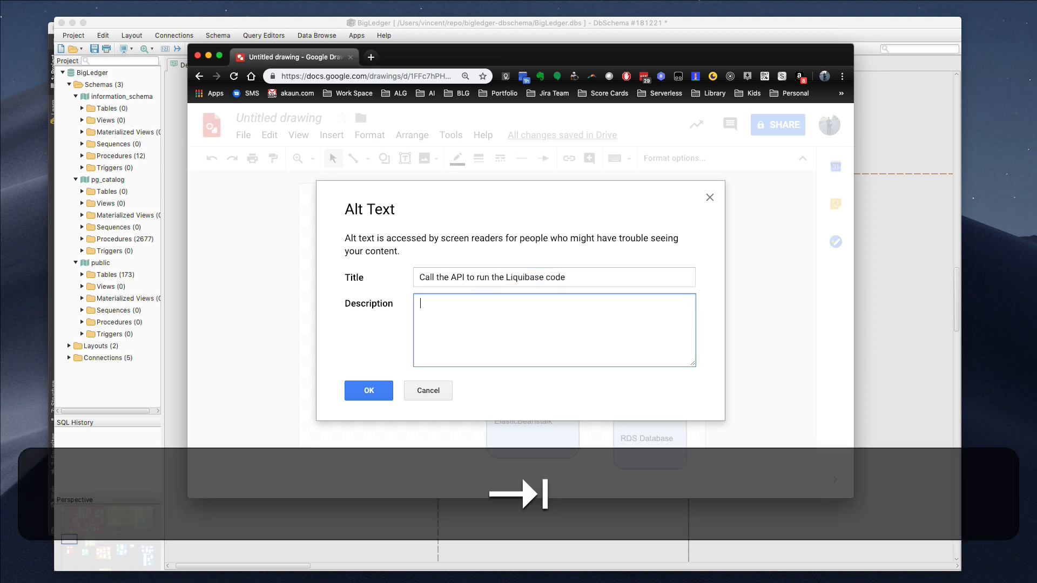
Add description notes: '-> Need to pass in the tenant code.' and '> need to have permission to upgrade the database.'
type("Need to pass in the ten")
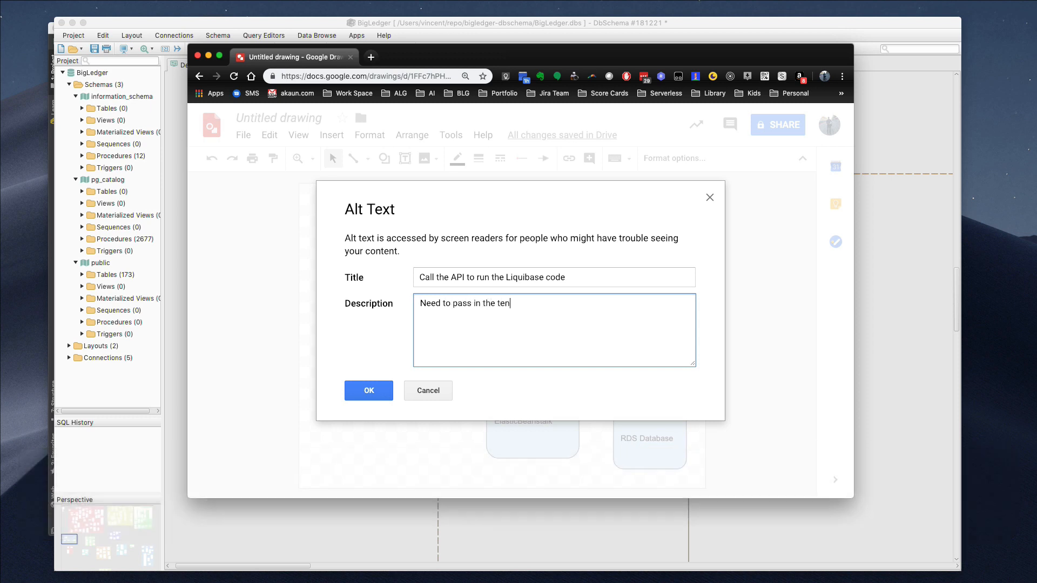
type("ant code.")
key("Return")
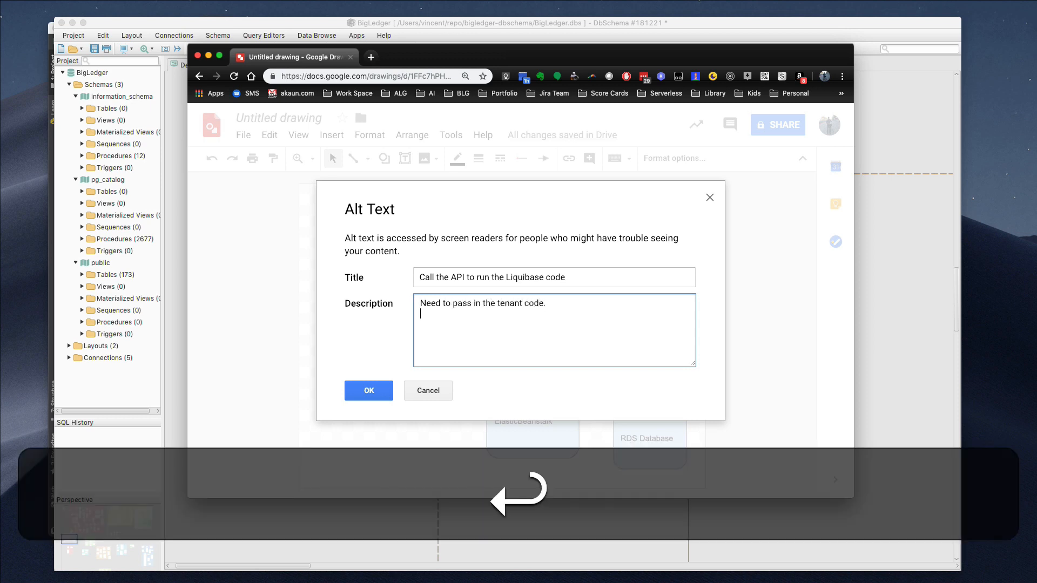
key("Up")
type("->")
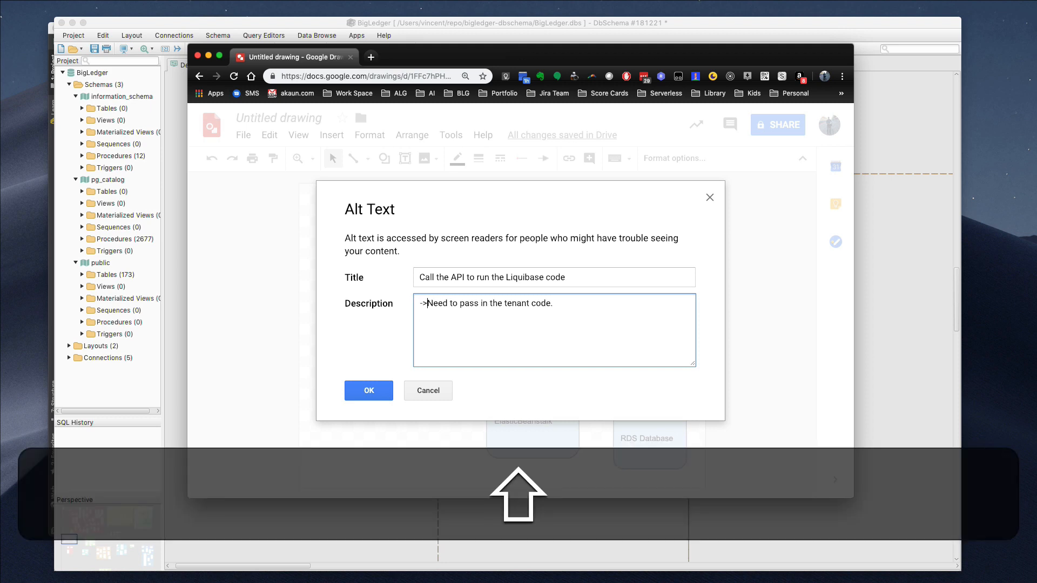
key("Down")
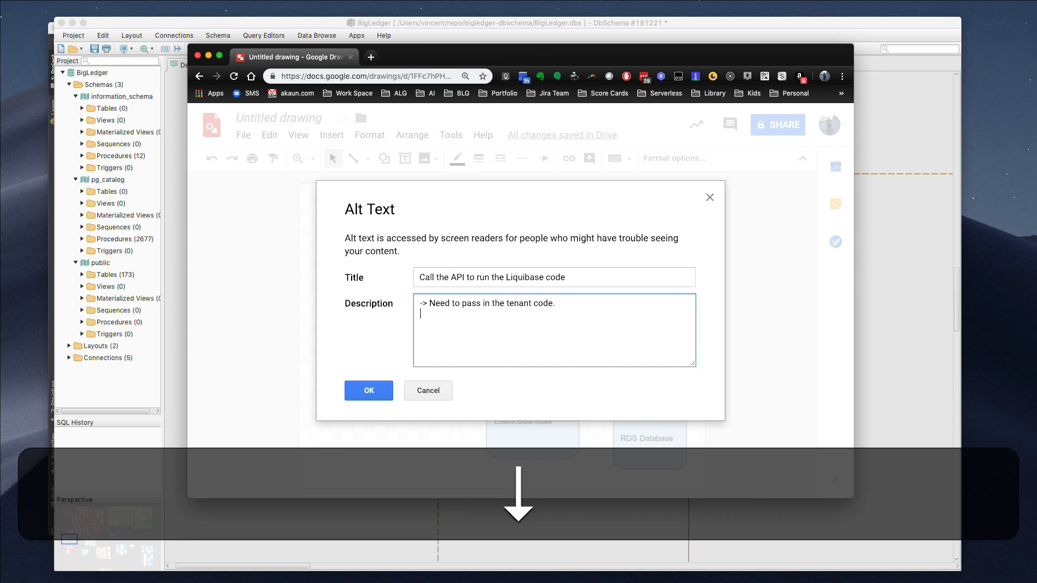
type("-> there'")
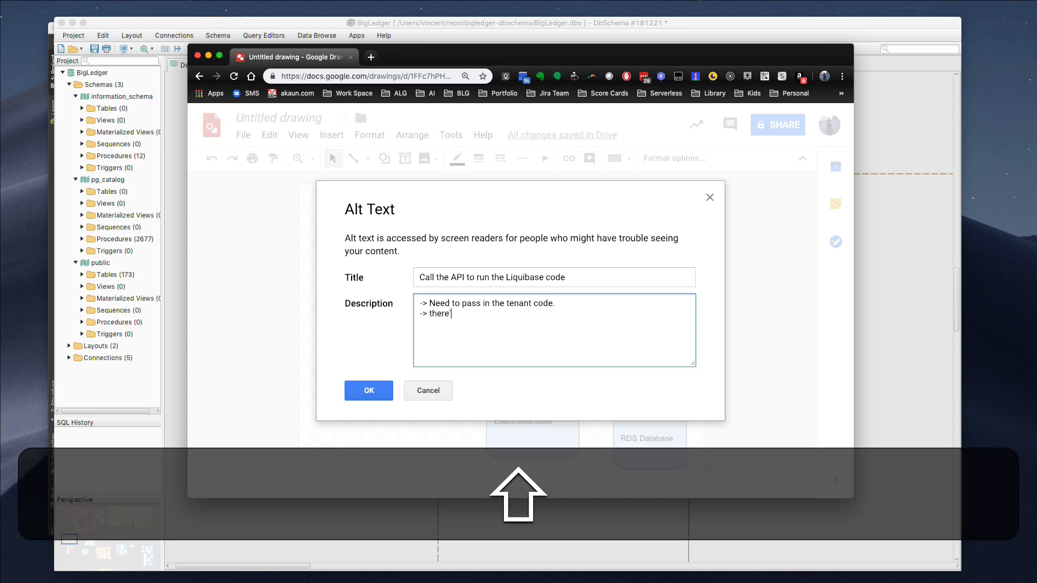
type("s api to update all tenants.")
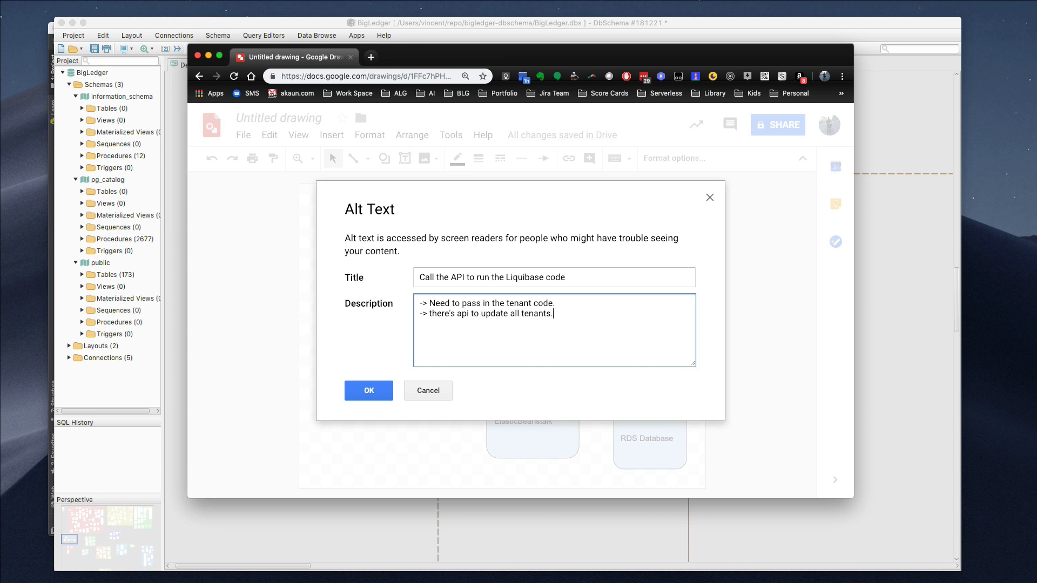
key("Return")
type("> ne")
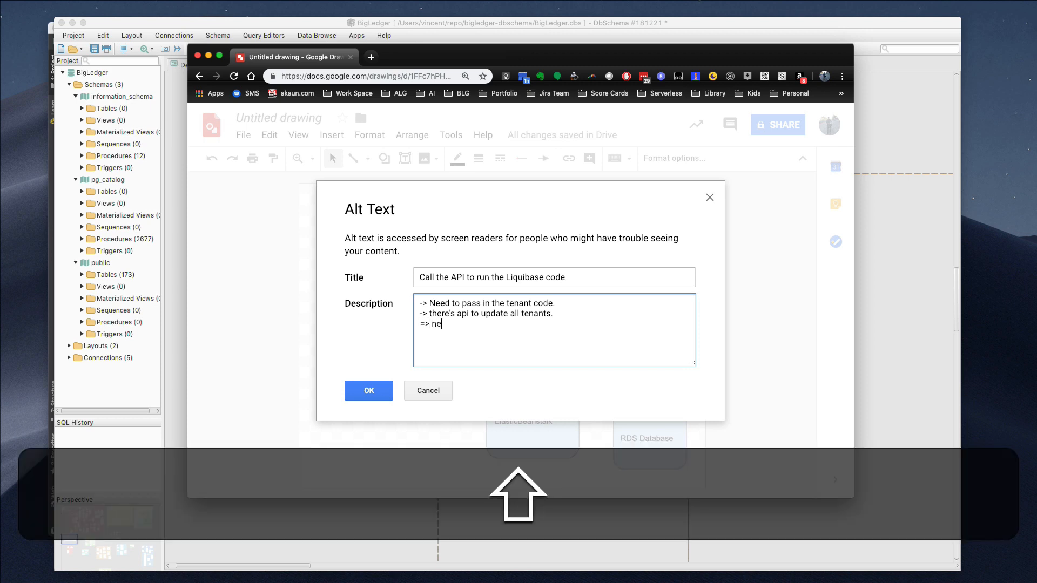
type("ed to have p")
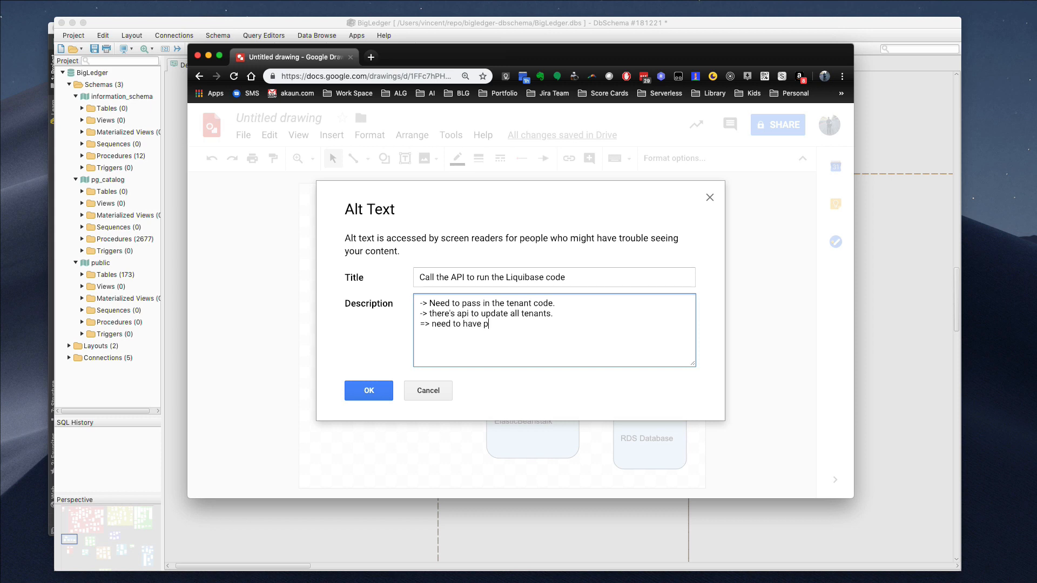
type("ermission t")
key("BackSpace")
key("BackSpace")
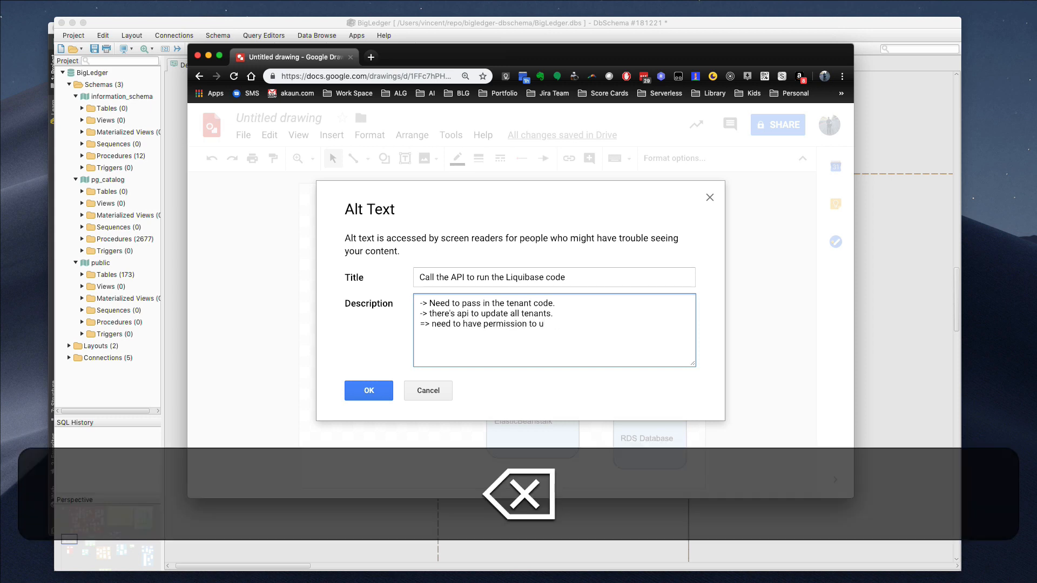
type("pgrade the d")
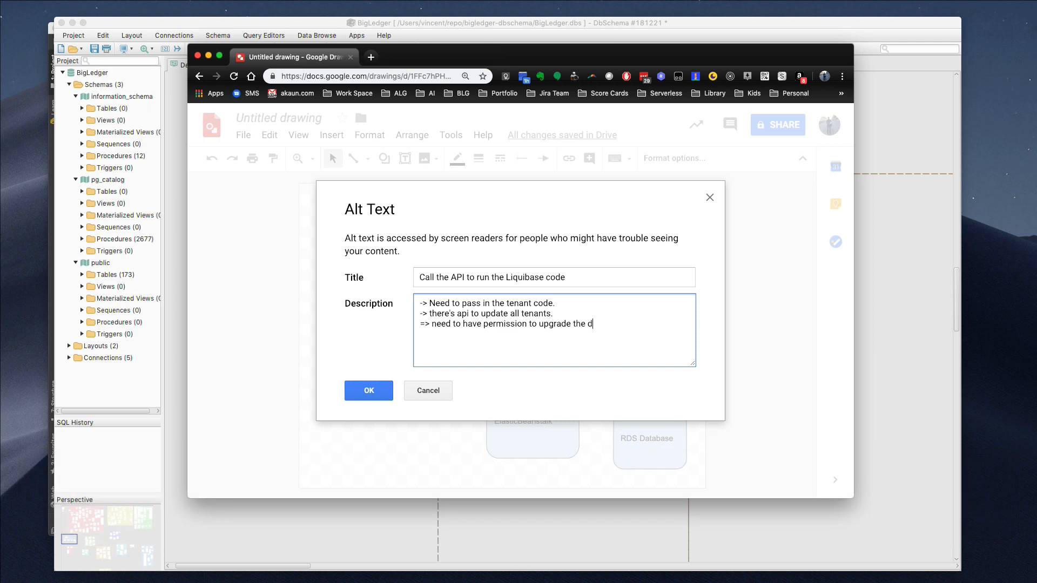
type("atabase.")
key("Return")
key("super+Tab")
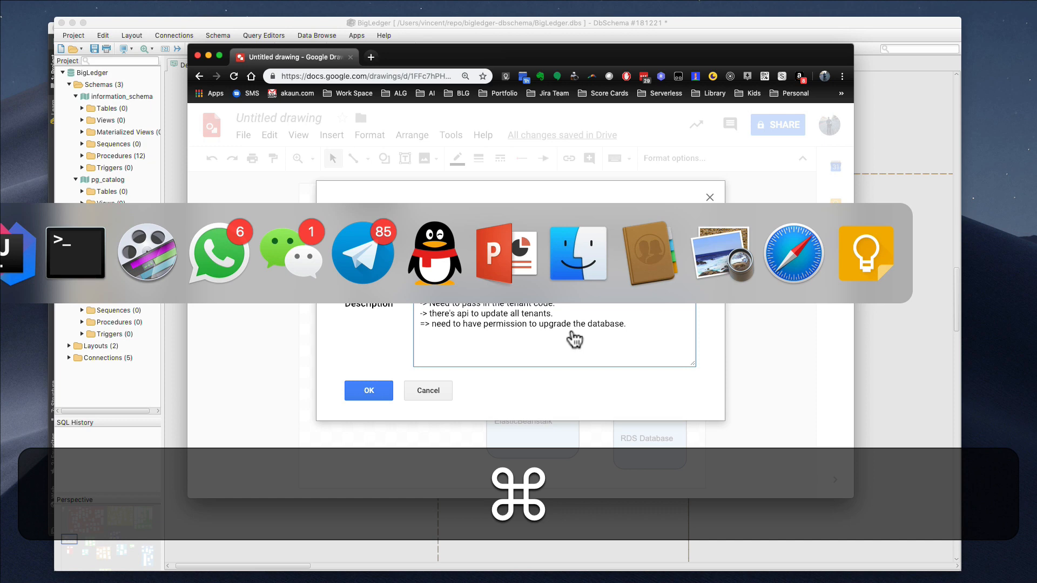
In IntelliJ IDEA, search 'dbmig' in Search Everywhere and open DbMigrationController.java
key("super+Tab")
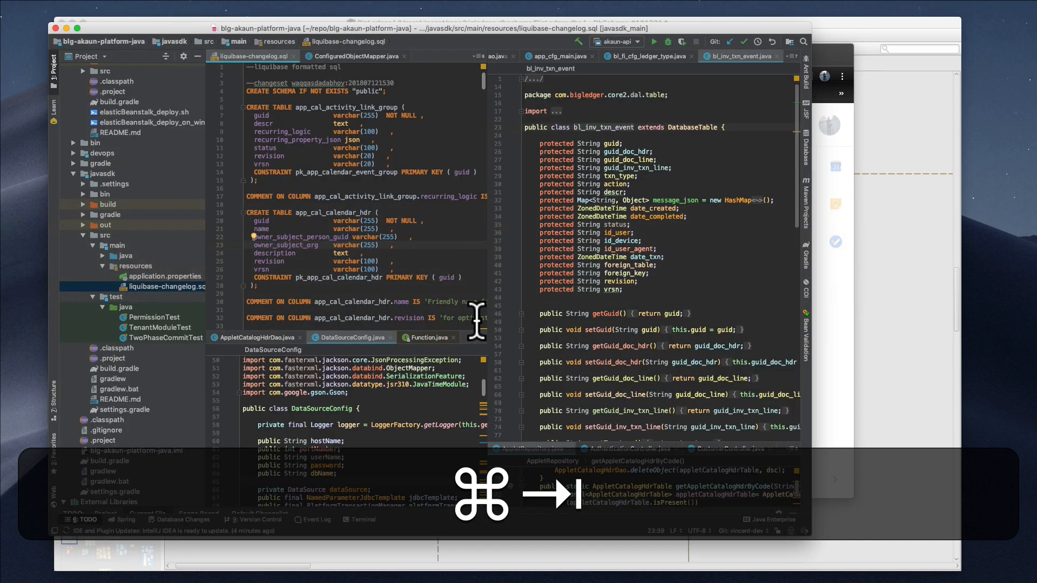
scroll(136, 229, "up", 15)
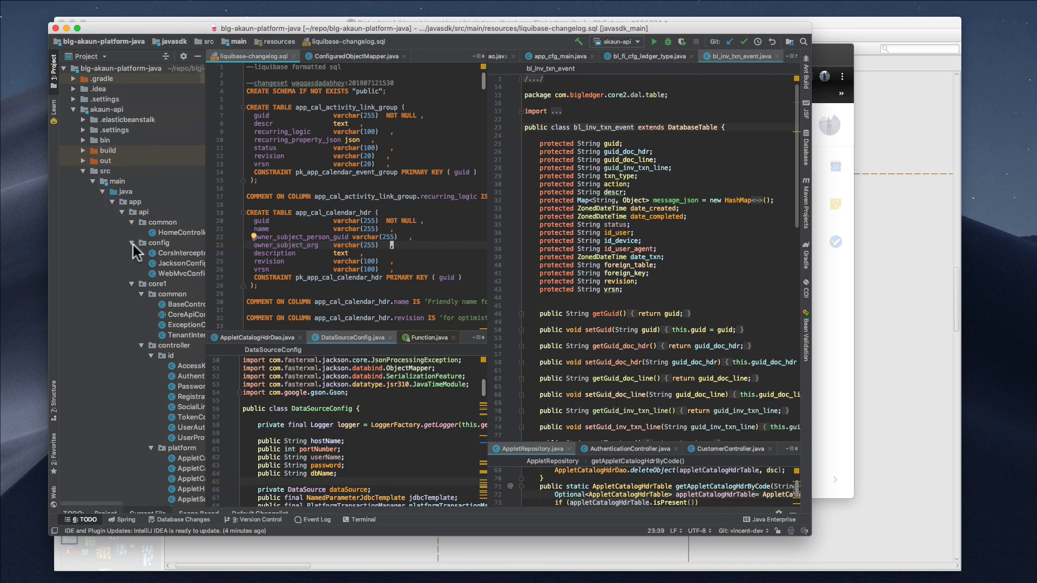
key("shift")
key("shift")
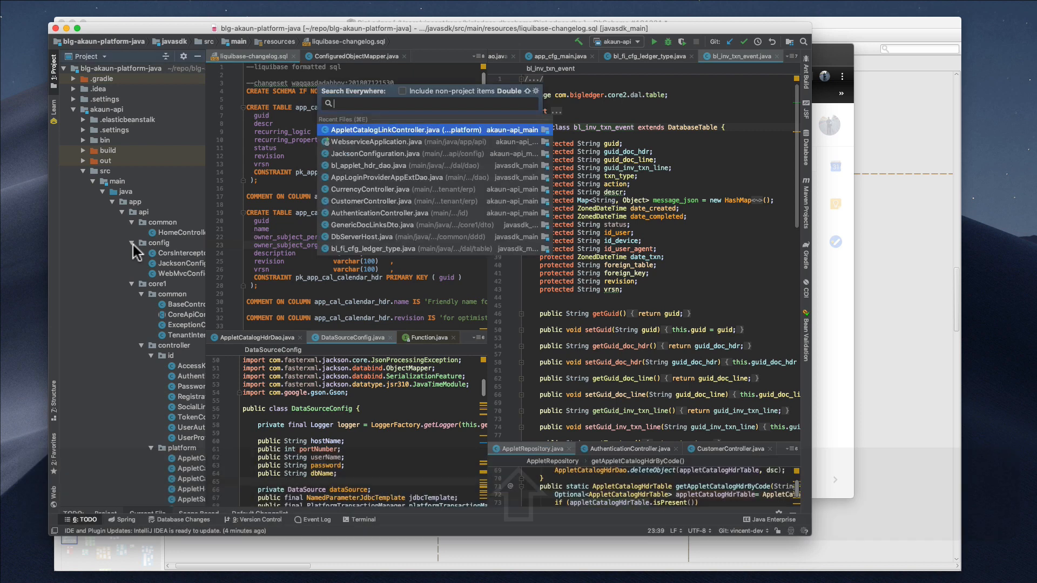
type("dbmig")
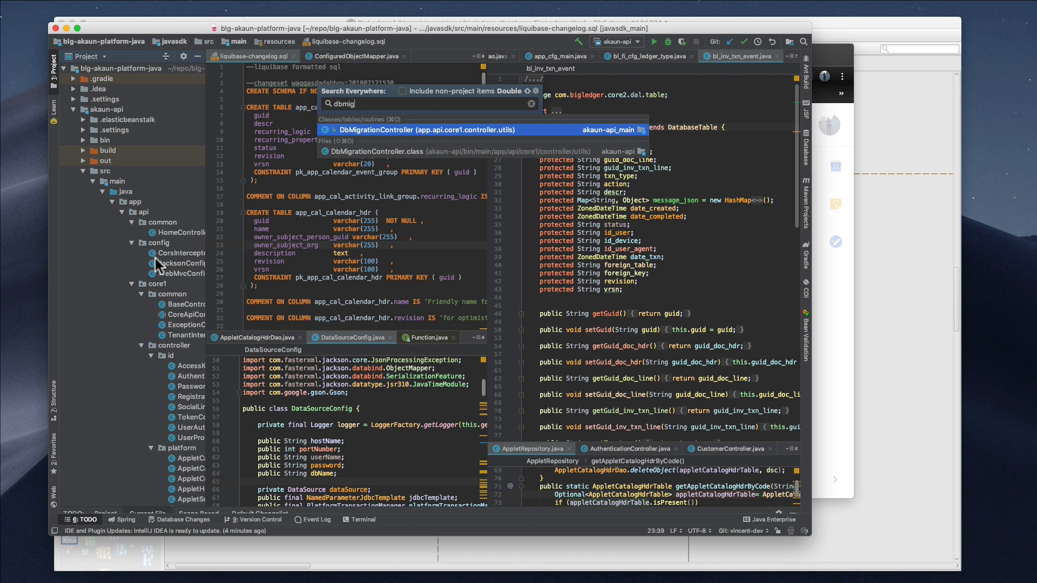
left_click(432, 131)
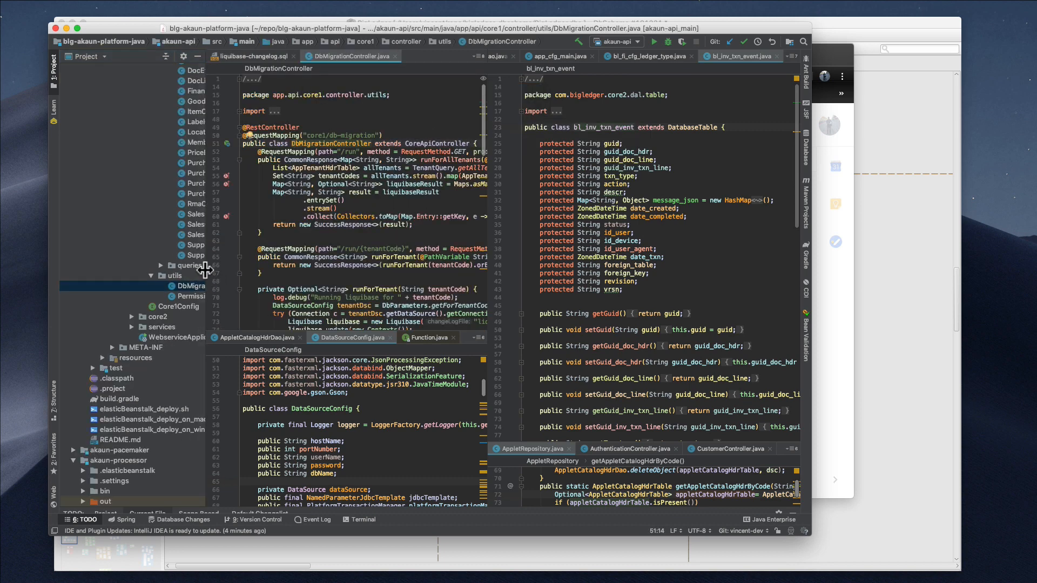
Widen the Project panel, read through DbMigrationController's endpoints, then return to Google Drawings
left_click_drag(205, 270, 267, 274)
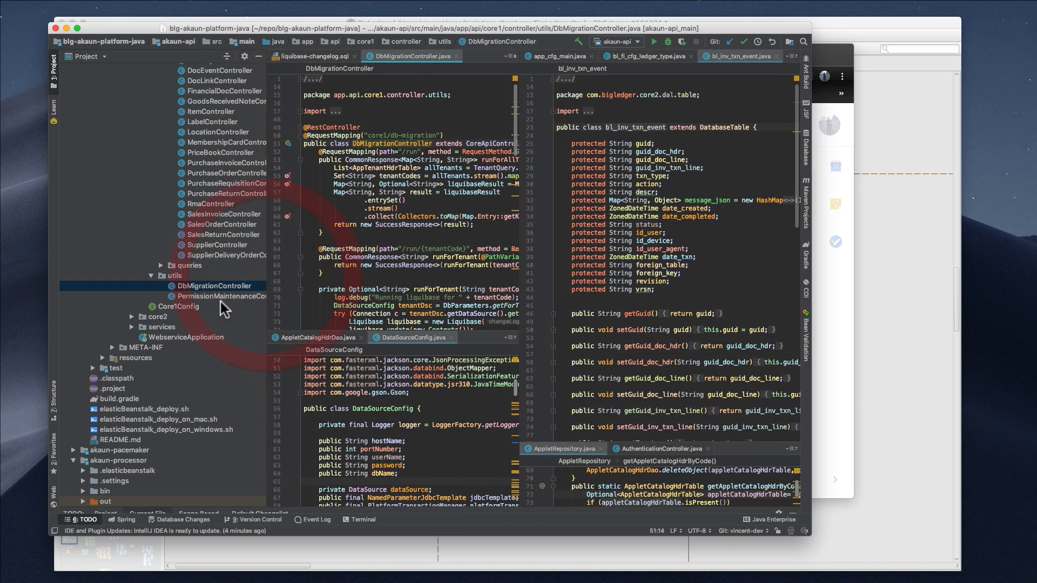
scroll(221, 304, "down", 5)
scroll(222, 306, "right", 5)
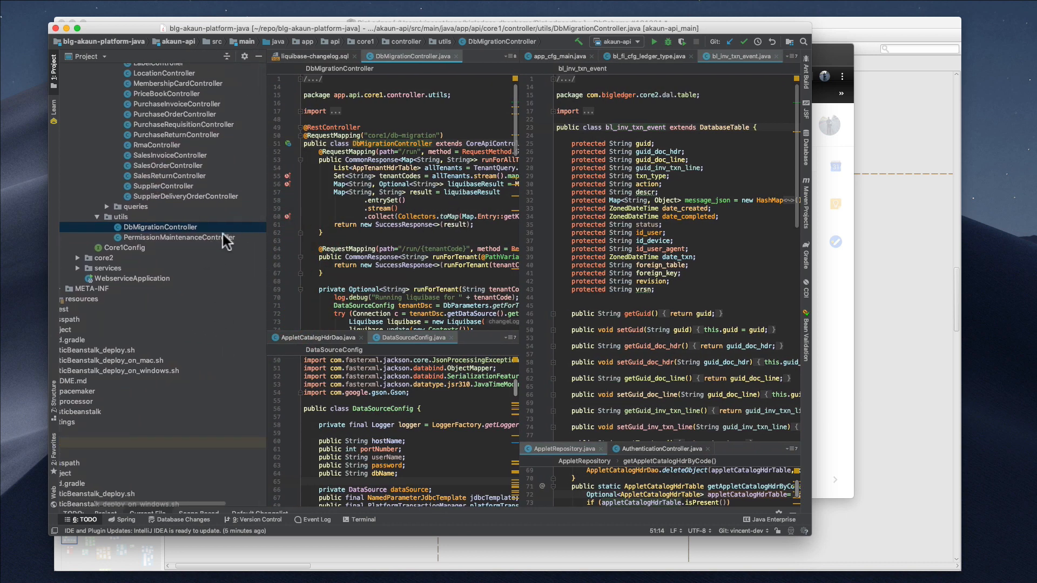
left_click(409, 233)
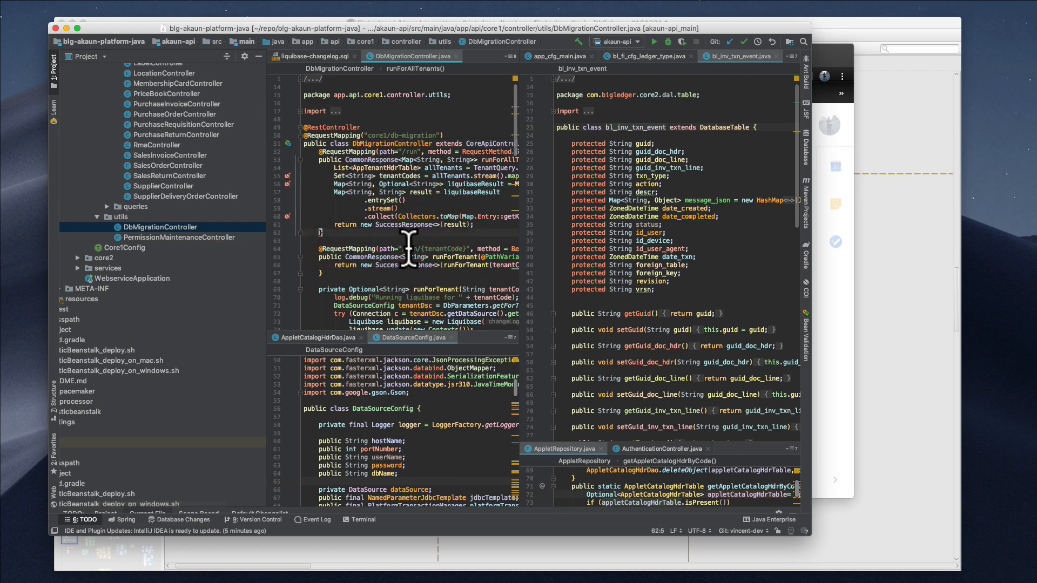
scroll(408, 250, "down", 3)
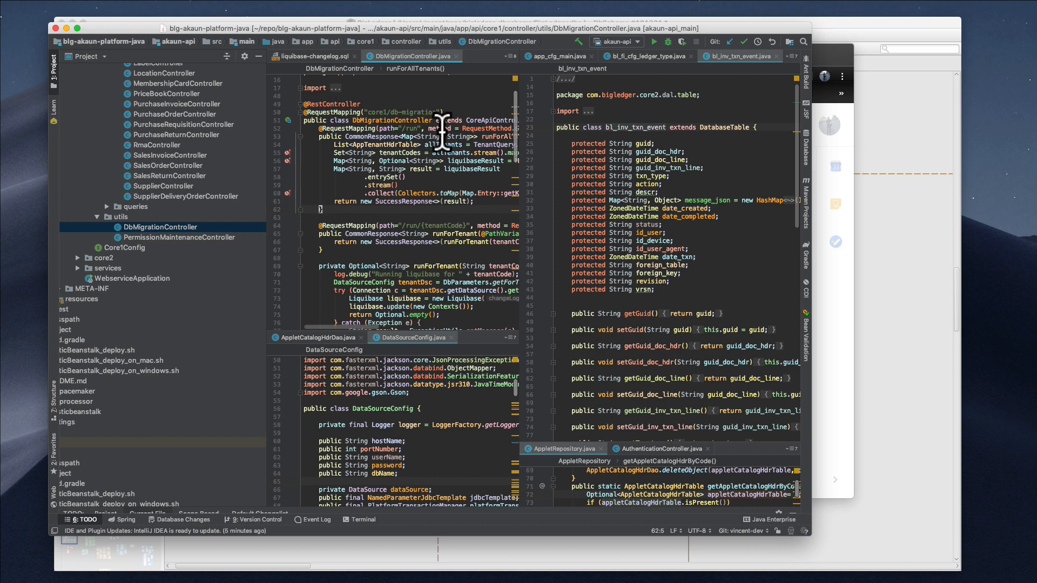
scroll(445, 173, "down", 3)
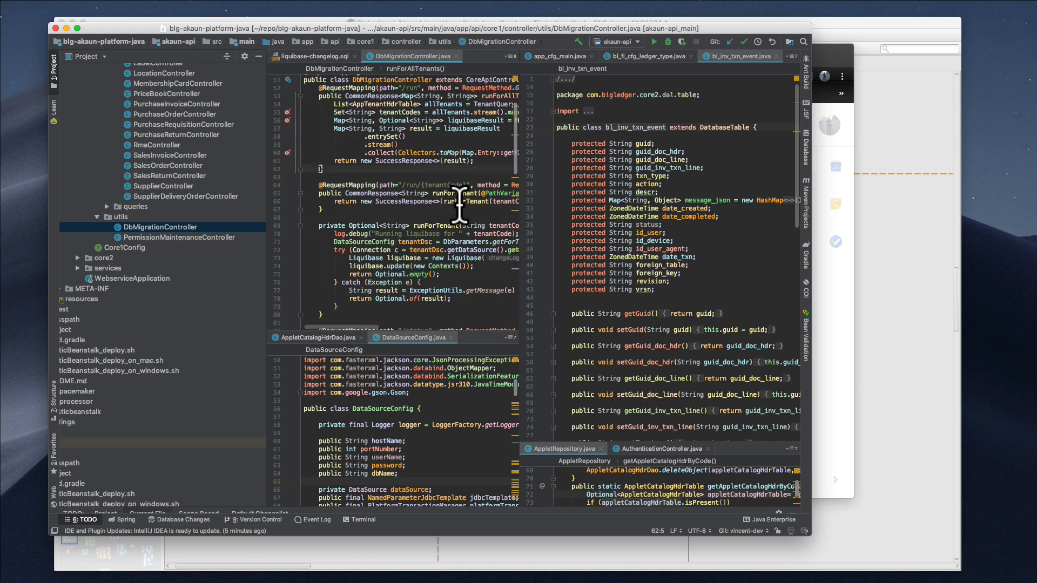
scroll(387, 254, "down", 3)
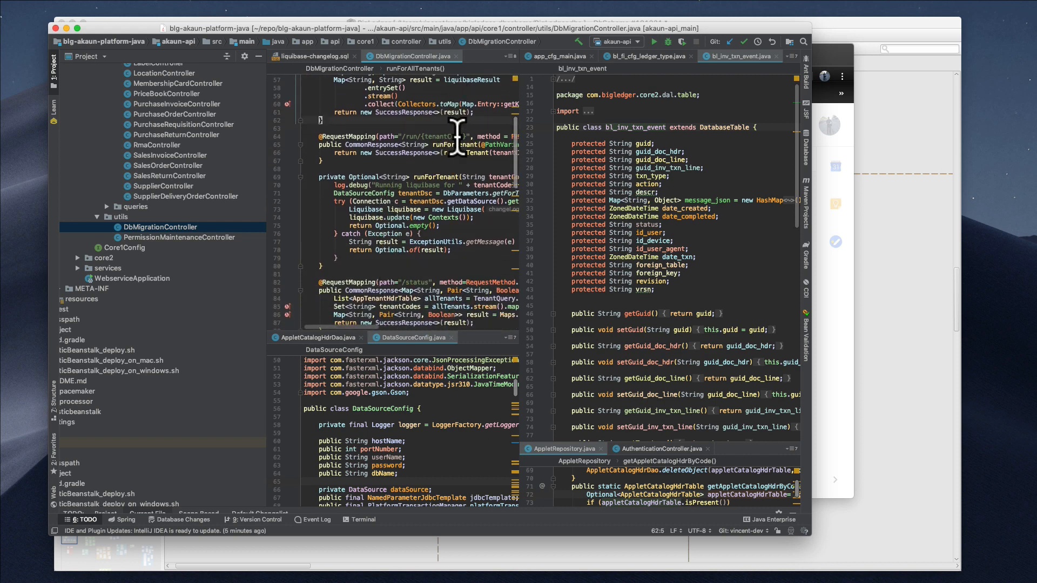
scroll(453, 178, "down", 2)
scroll(454, 176, "down", 3)
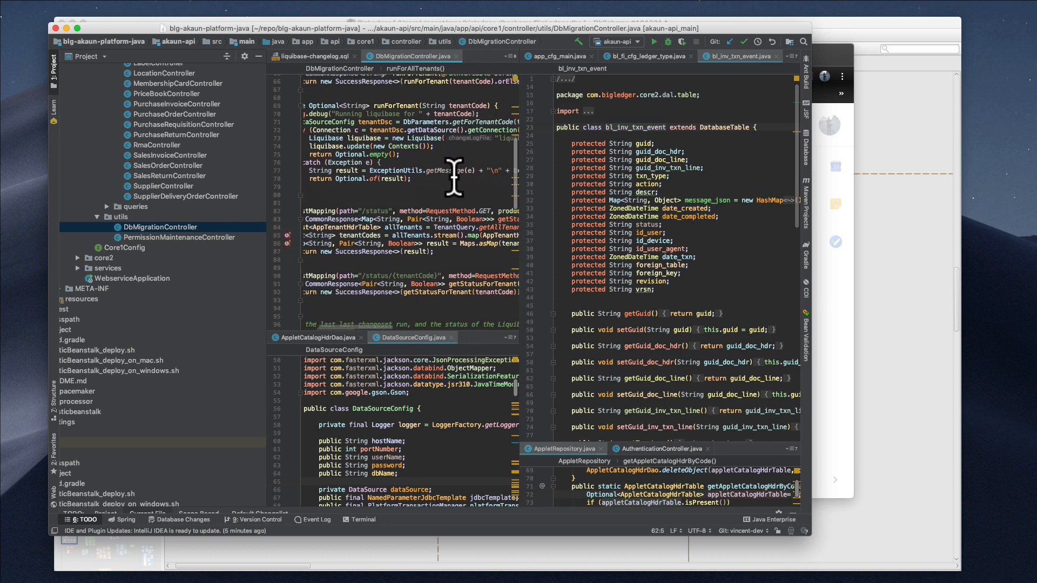
scroll(451, 254, "down", 3)
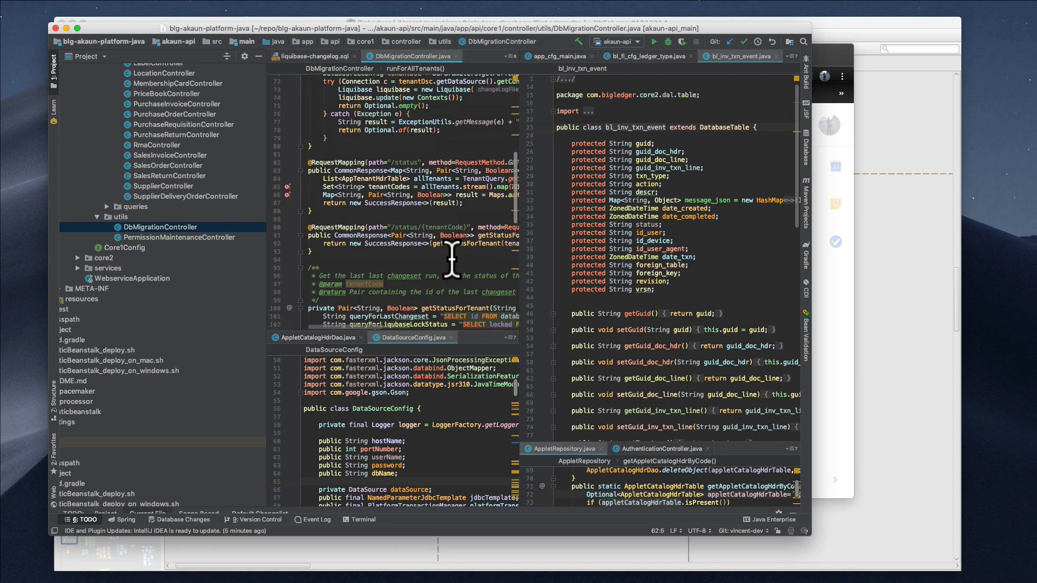
scroll(451, 257, "down", 6)
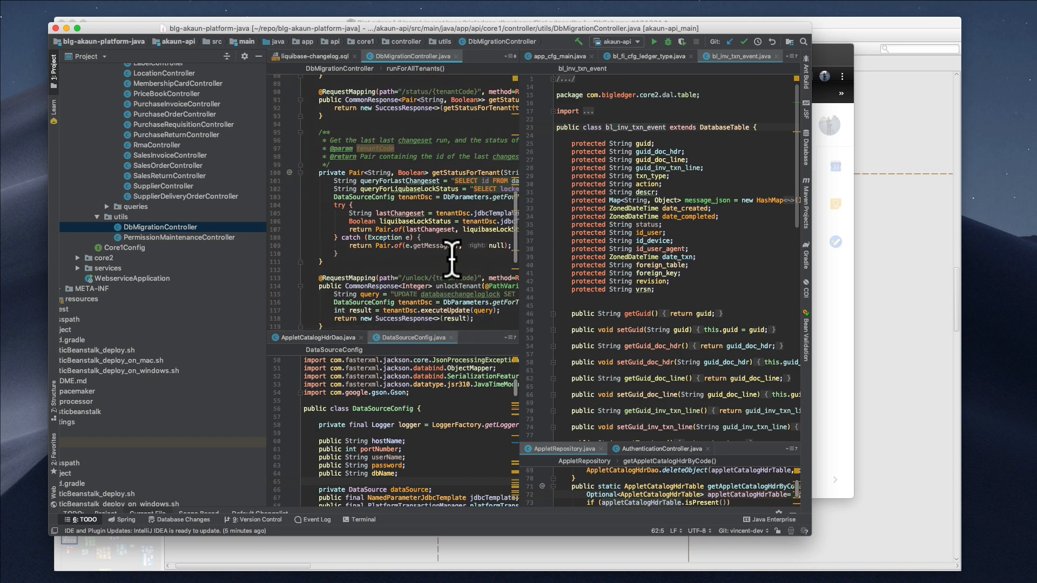
scroll(451, 256, "down", 3)
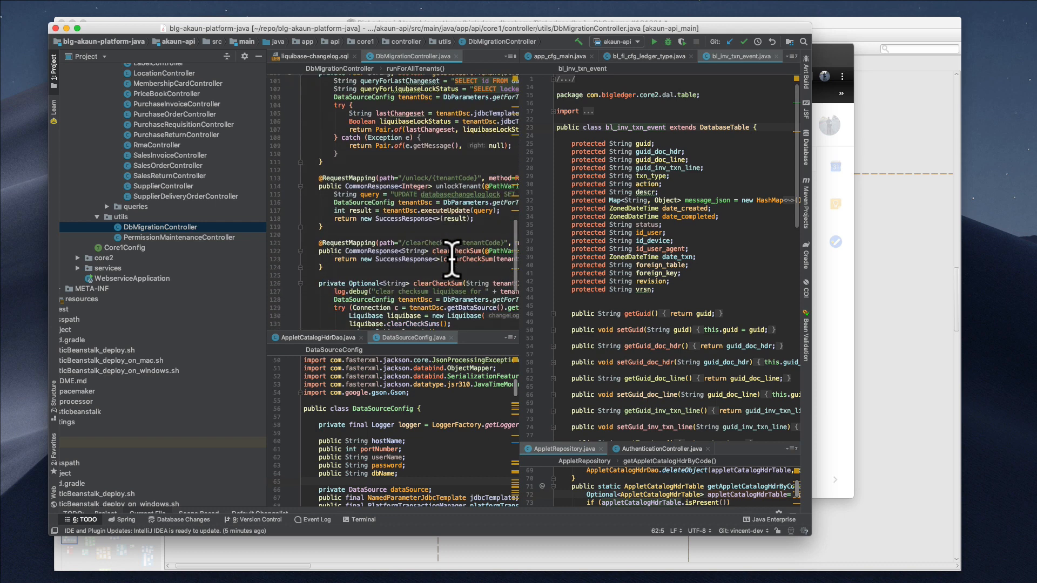
scroll(451, 259, "down", 2)
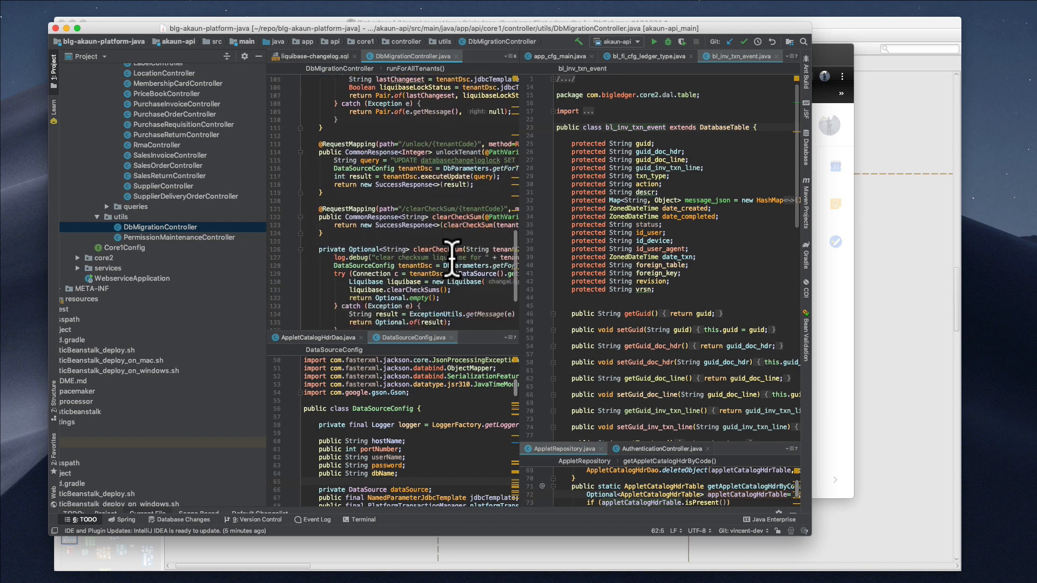
left_click(839, 393)
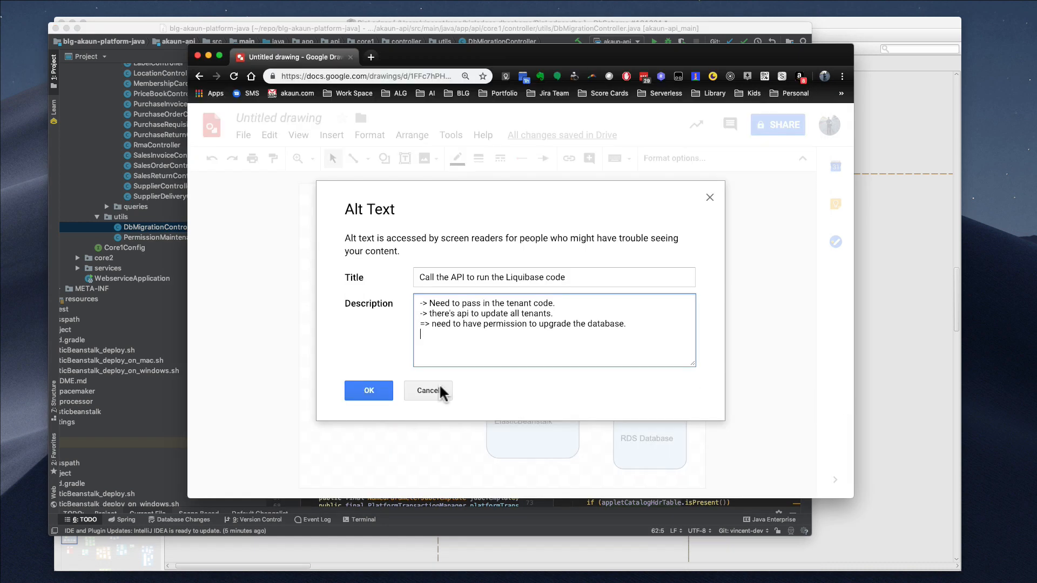